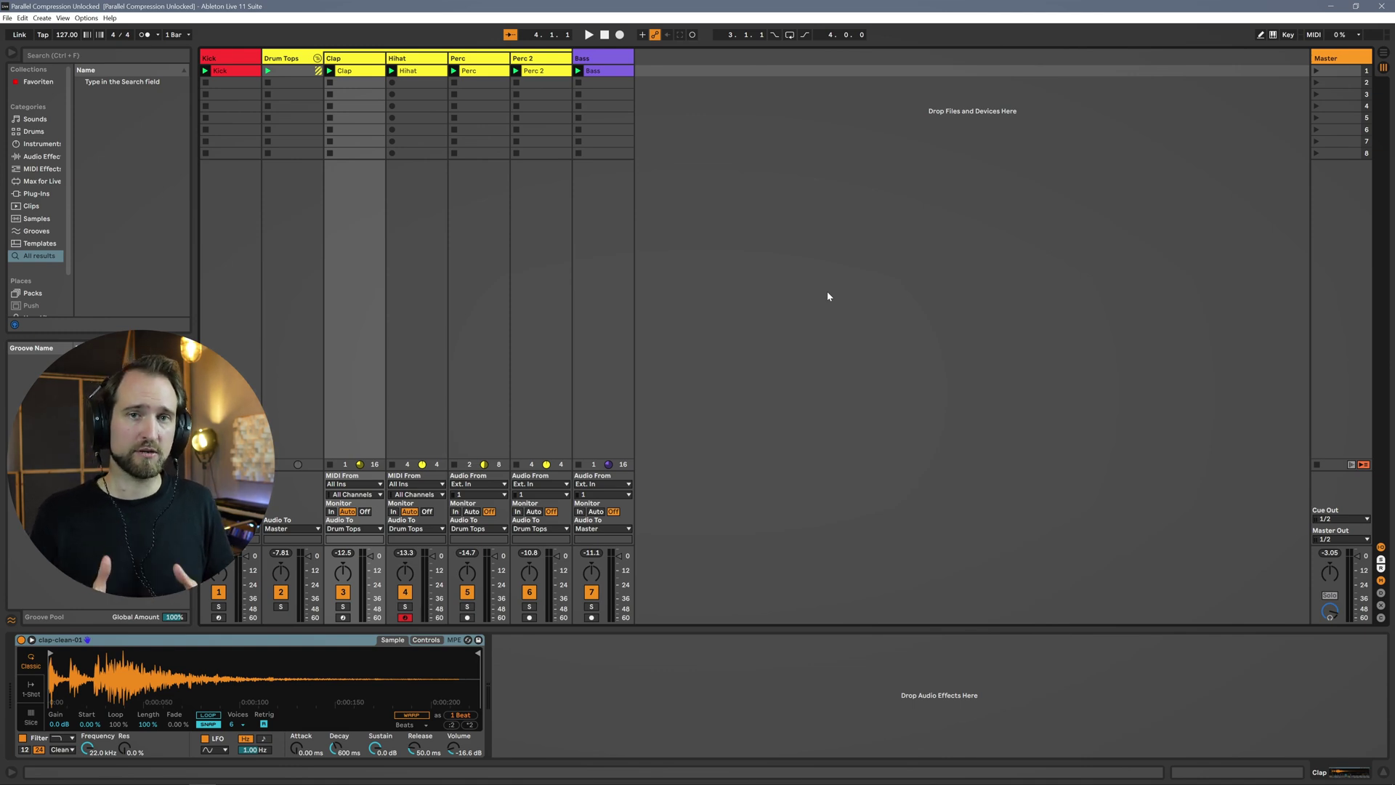
Play the loop, solo the Drum Tops track and restart playback to hear it alone
key("space")
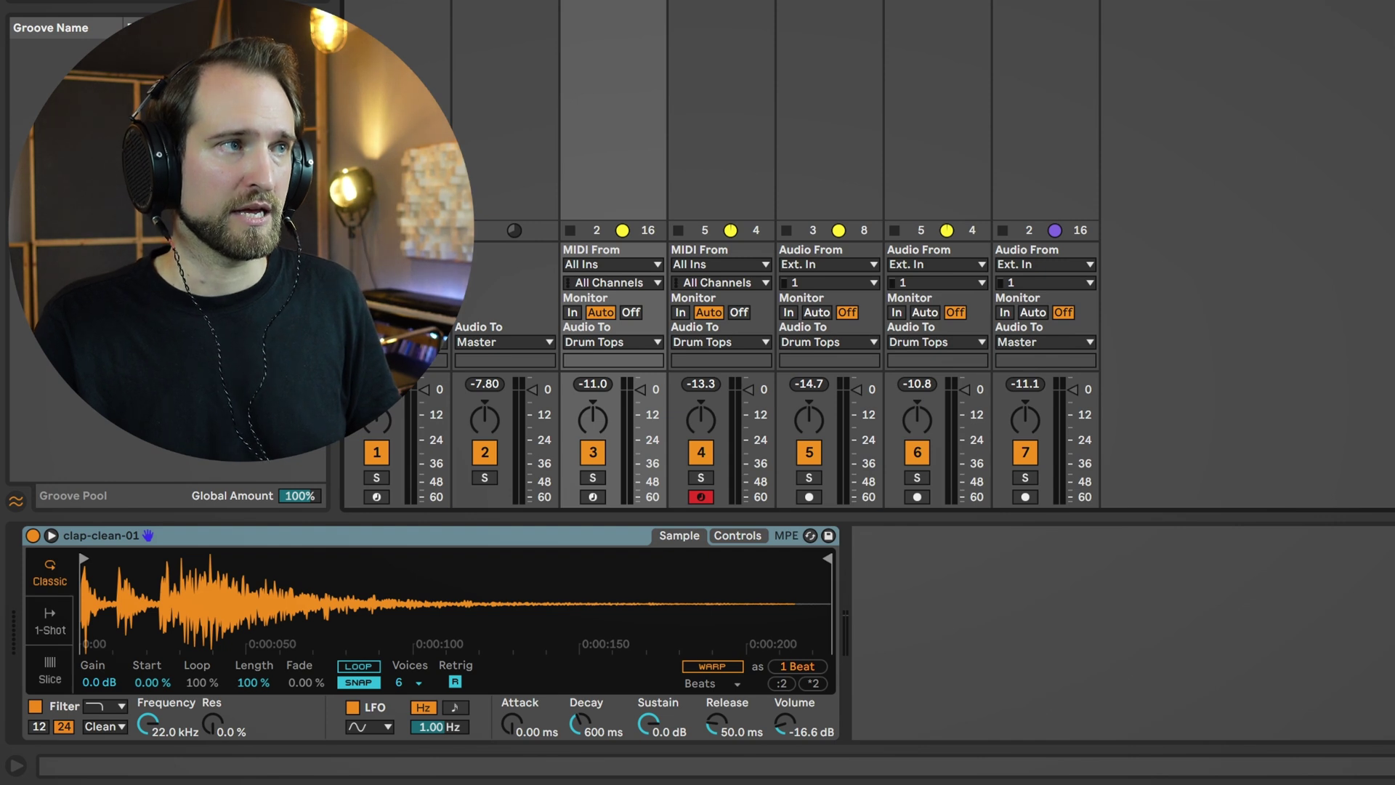
left_click(484, 477)
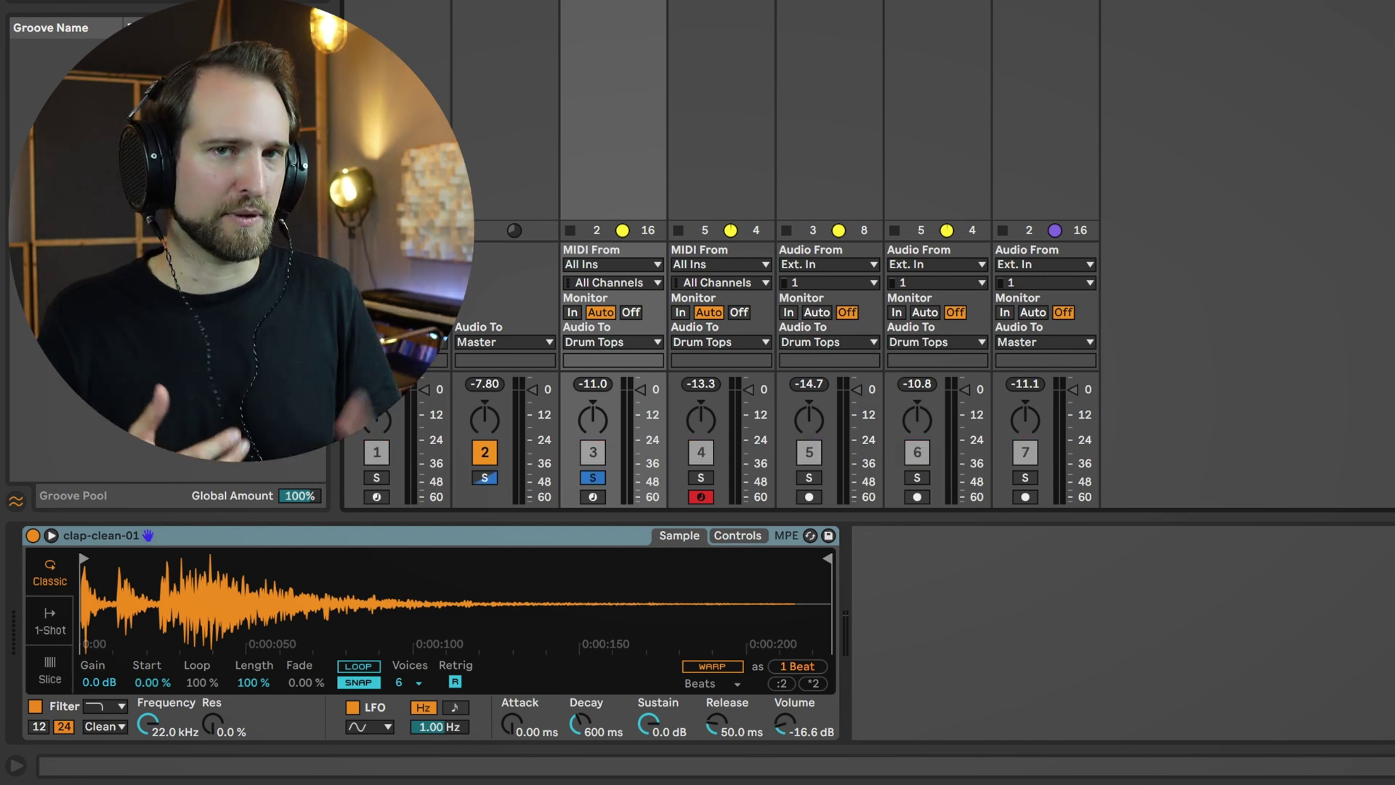
key("space")
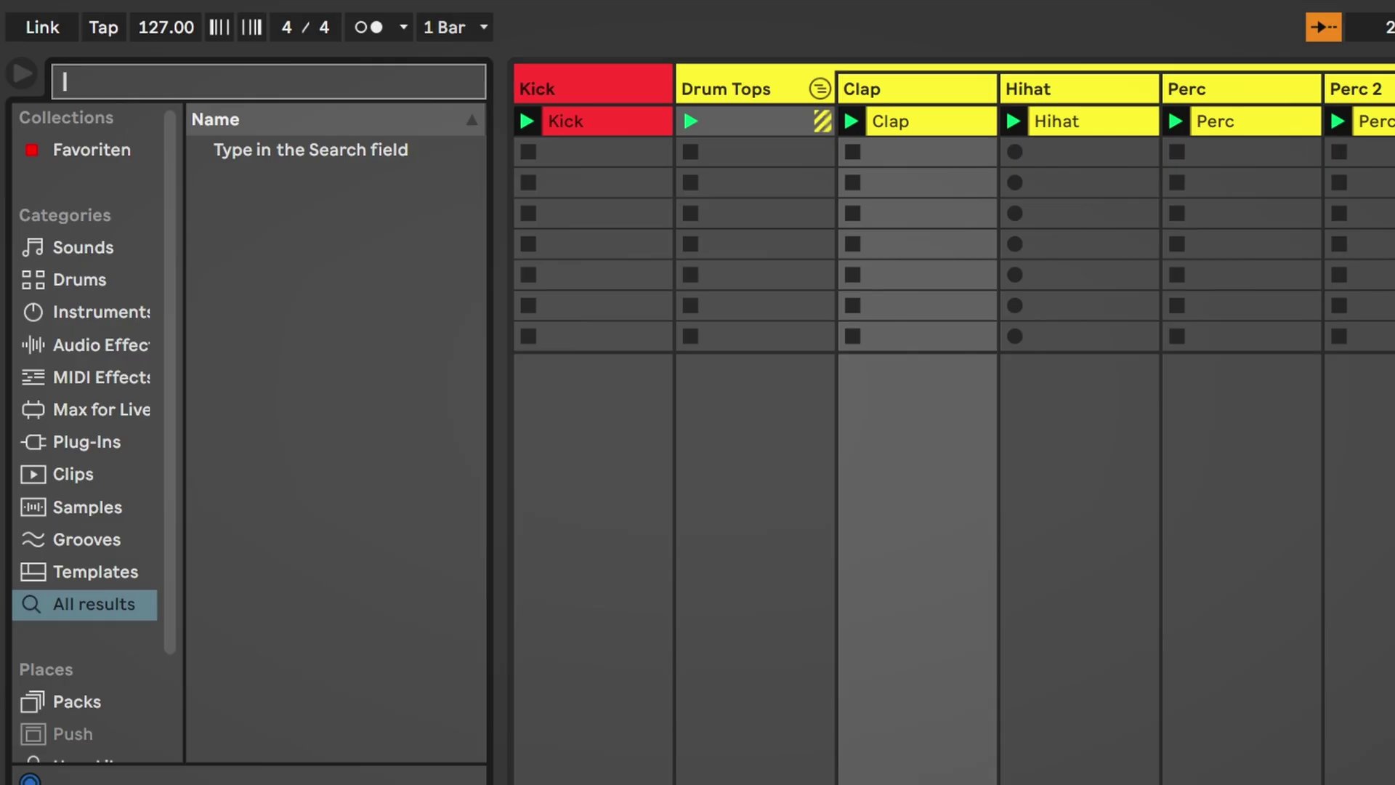
Search 'comp' and load Compressor onto the Clap track, leaving dry/wet at 100%
type("comp")
key("Down")
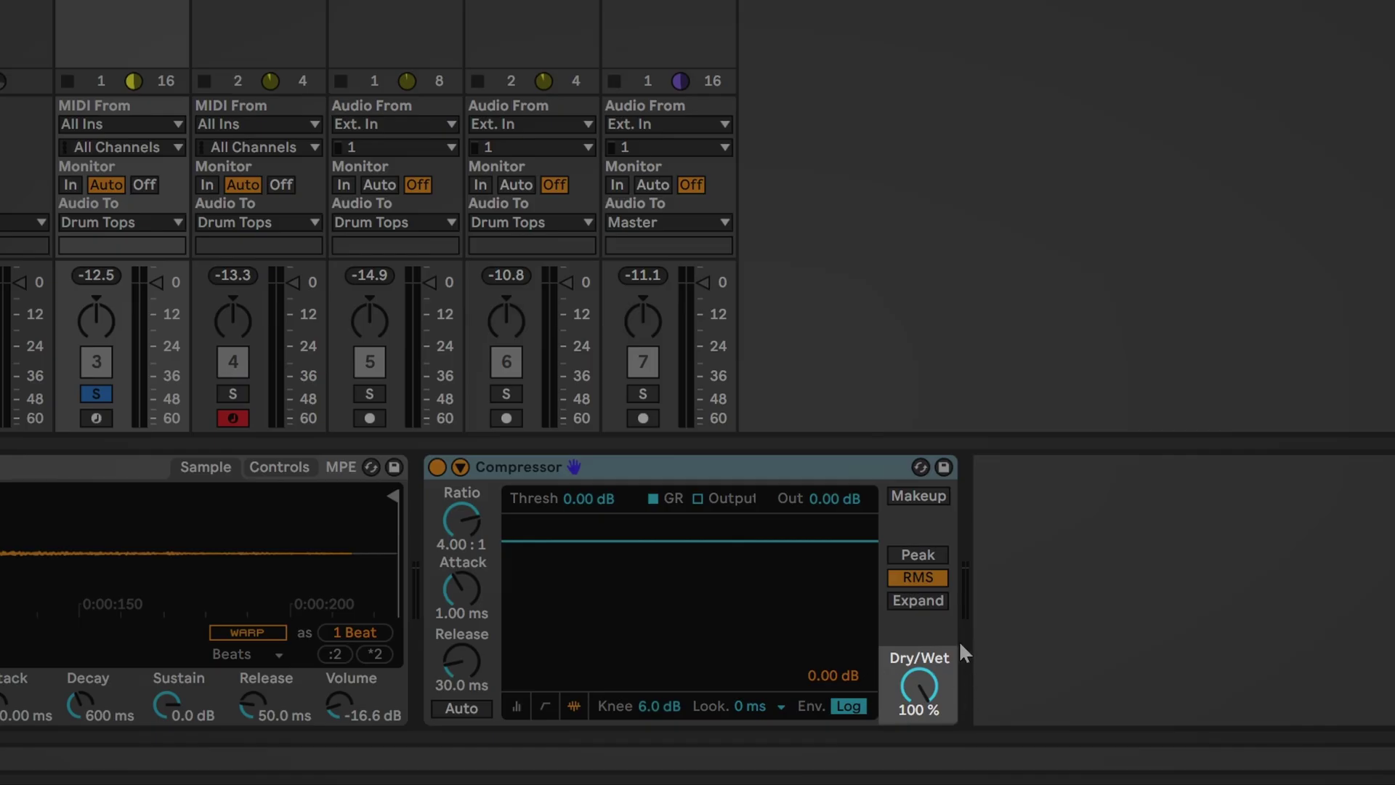
mouse_move(919, 679)
left_mouse_down()
mouse_move(919, 756)
mouse_move(919, 679)
left_mouse_up()
left_click(998, 626)
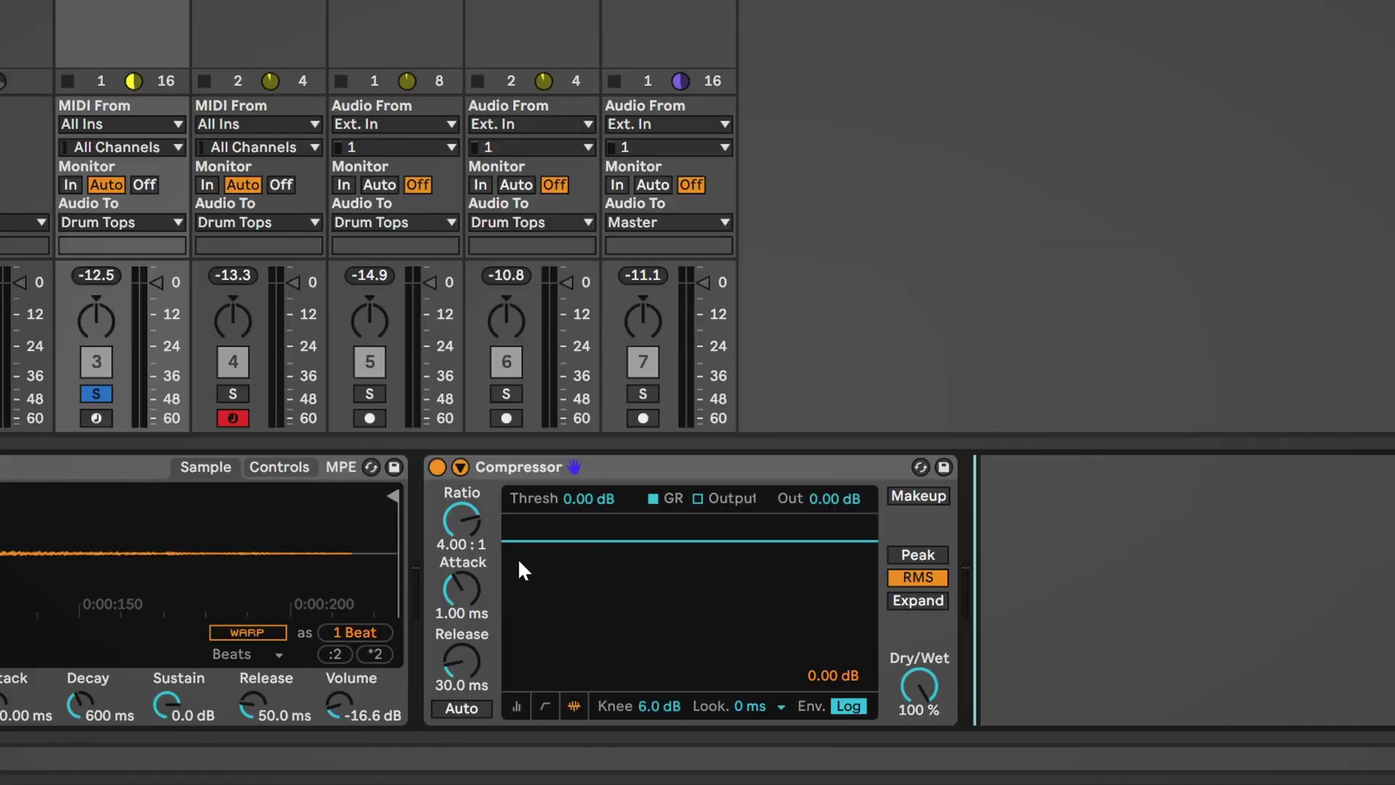
left_click_drag(925, 699, 927, 661)
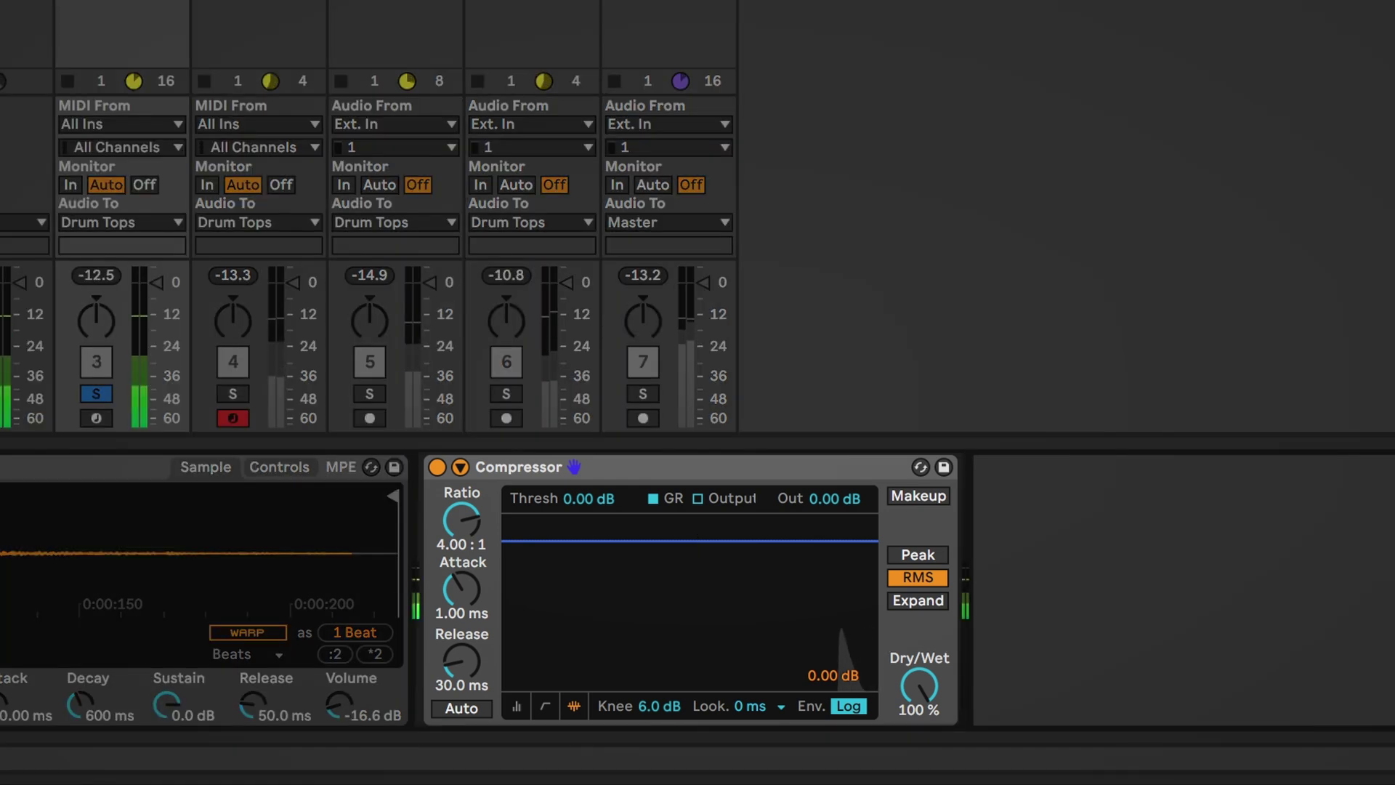
Set the Clap compressor to -41.5 dB threshold, 6.30:1 ratio, 4.99 ms attack, 92.1 ms release
left_click_drag(700, 544, 700, 662)
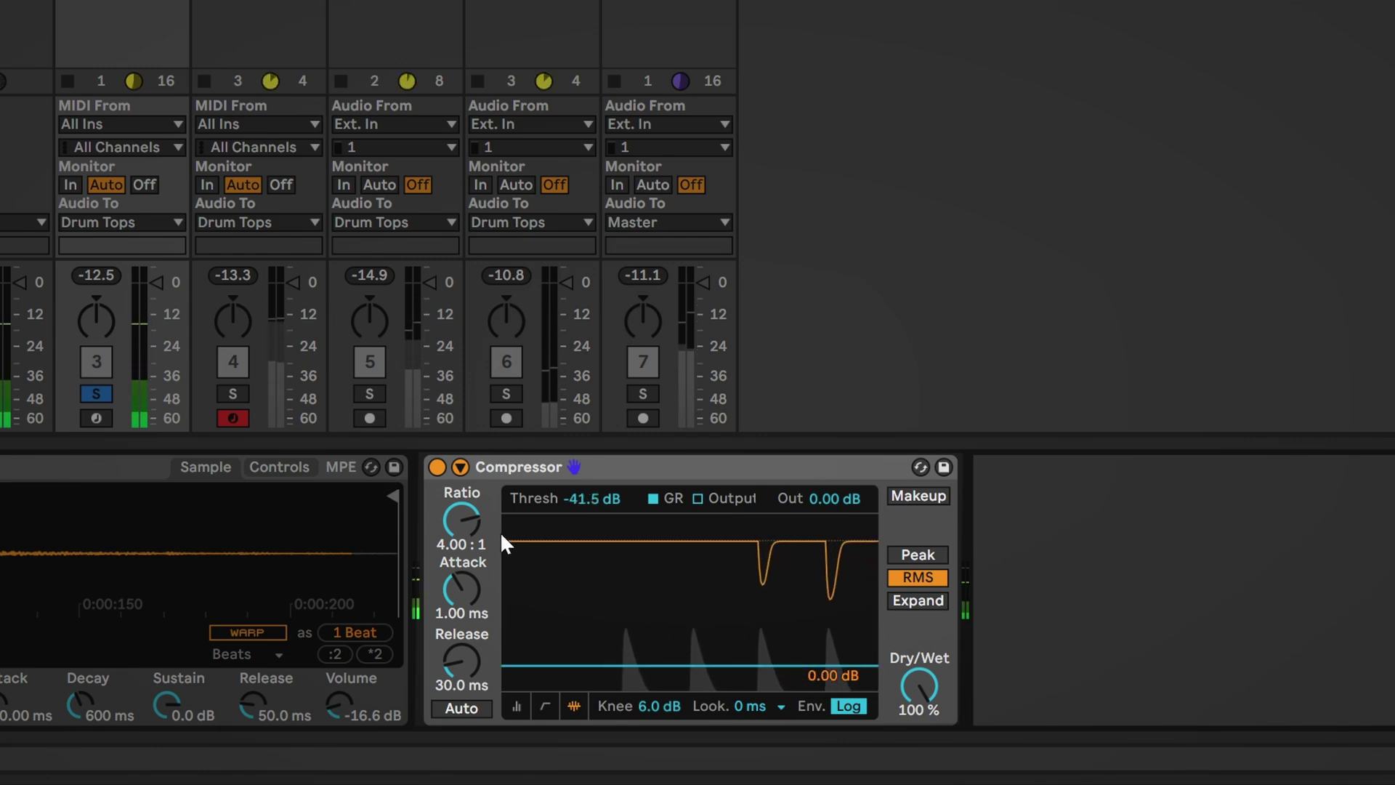
left_click_drag(462, 520, 462, 505)
left_click_drag(468, 569, 467, 547)
left_click_drag(472, 664, 472, 650)
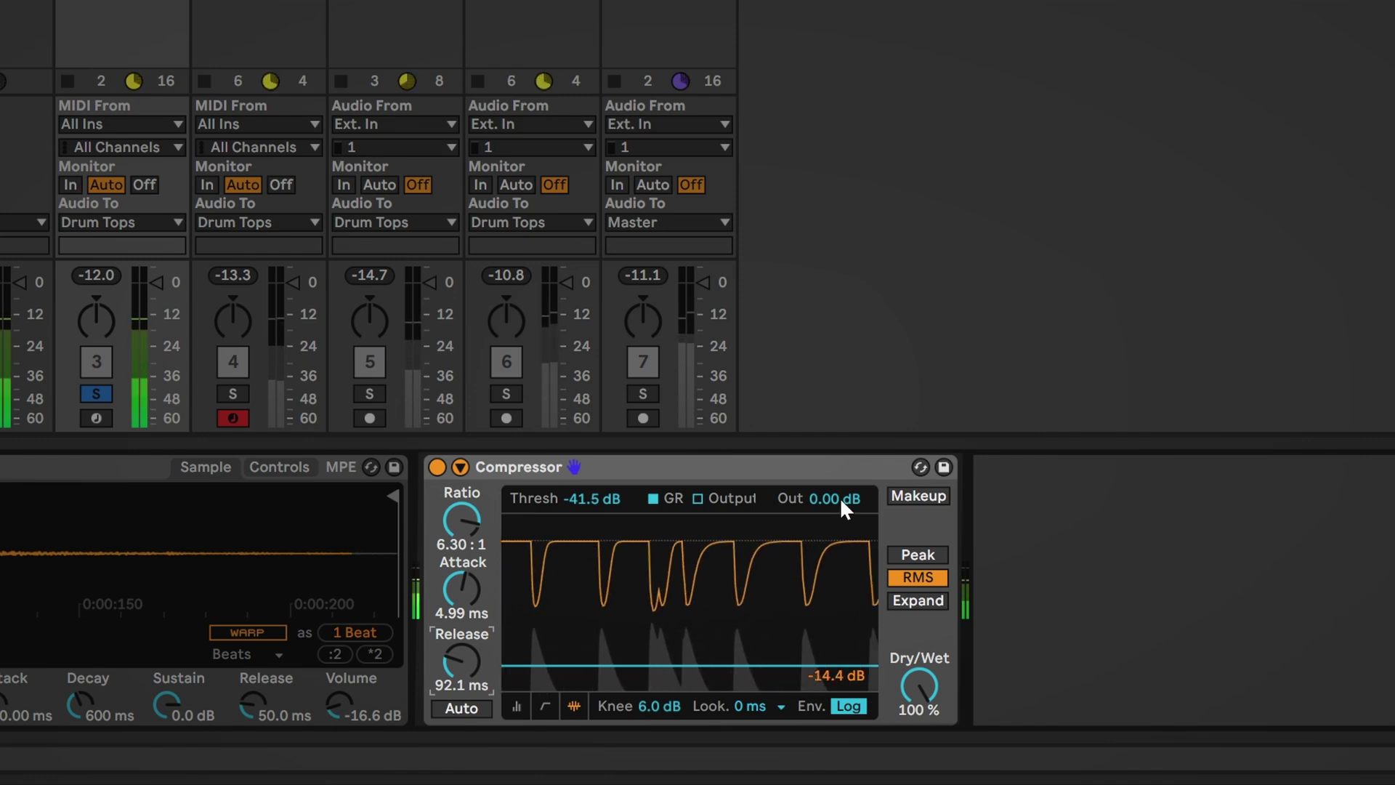
left_click_drag(835, 498, 836, 465)
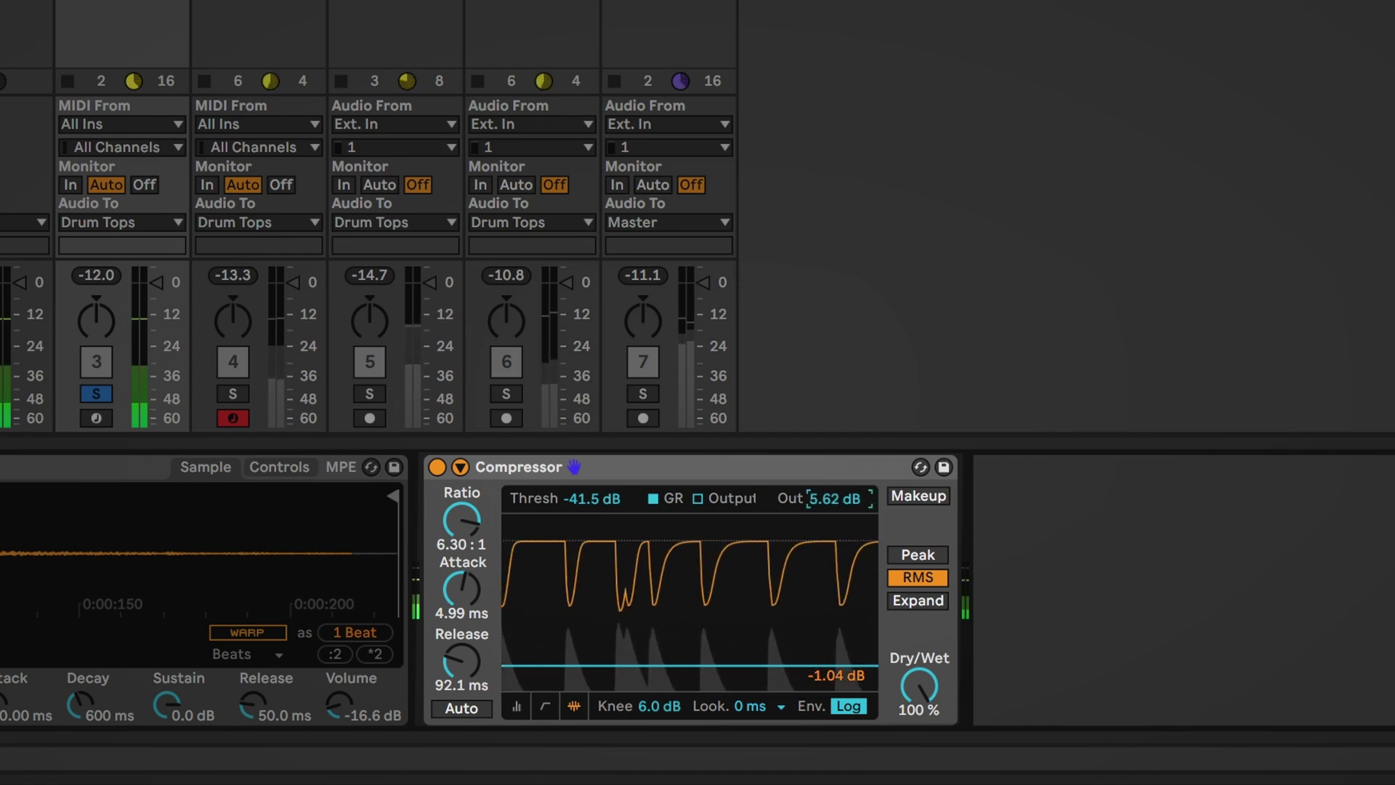
Raise the compressor output to 11.8 dB, A/B-ing it with the device activator
left_click(438, 467)
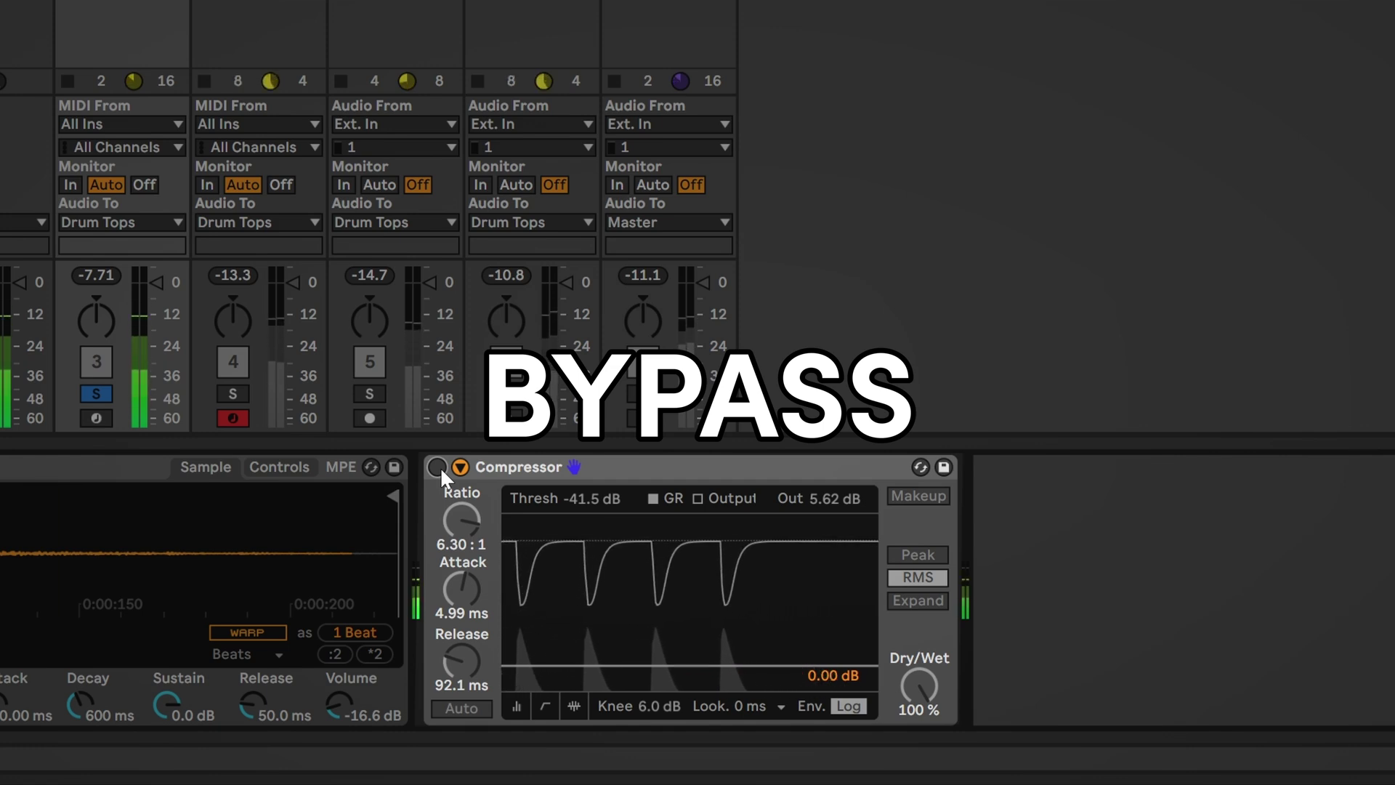
left_click(439, 467)
left_click_drag(836, 498, 835, 465)
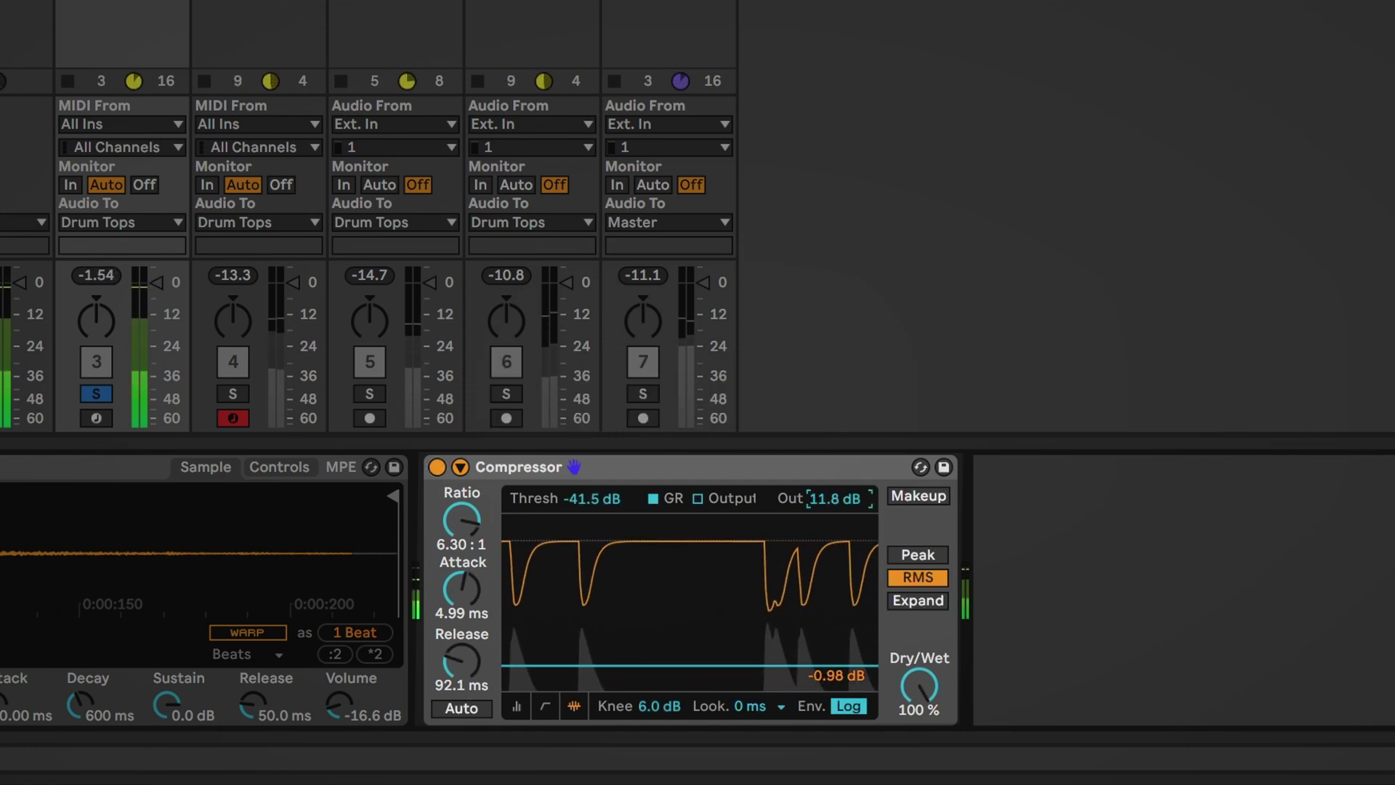
left_click(439, 468)
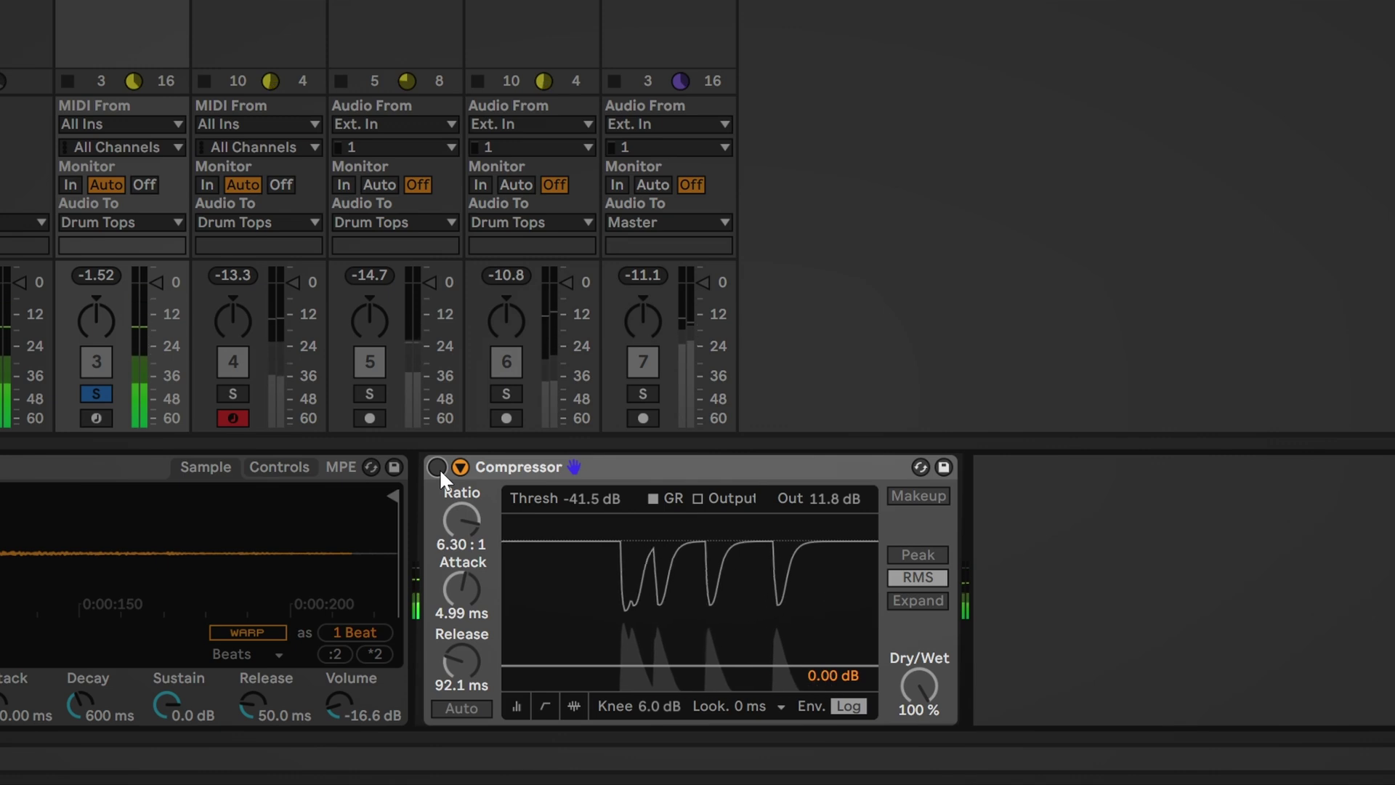
left_click(439, 468)
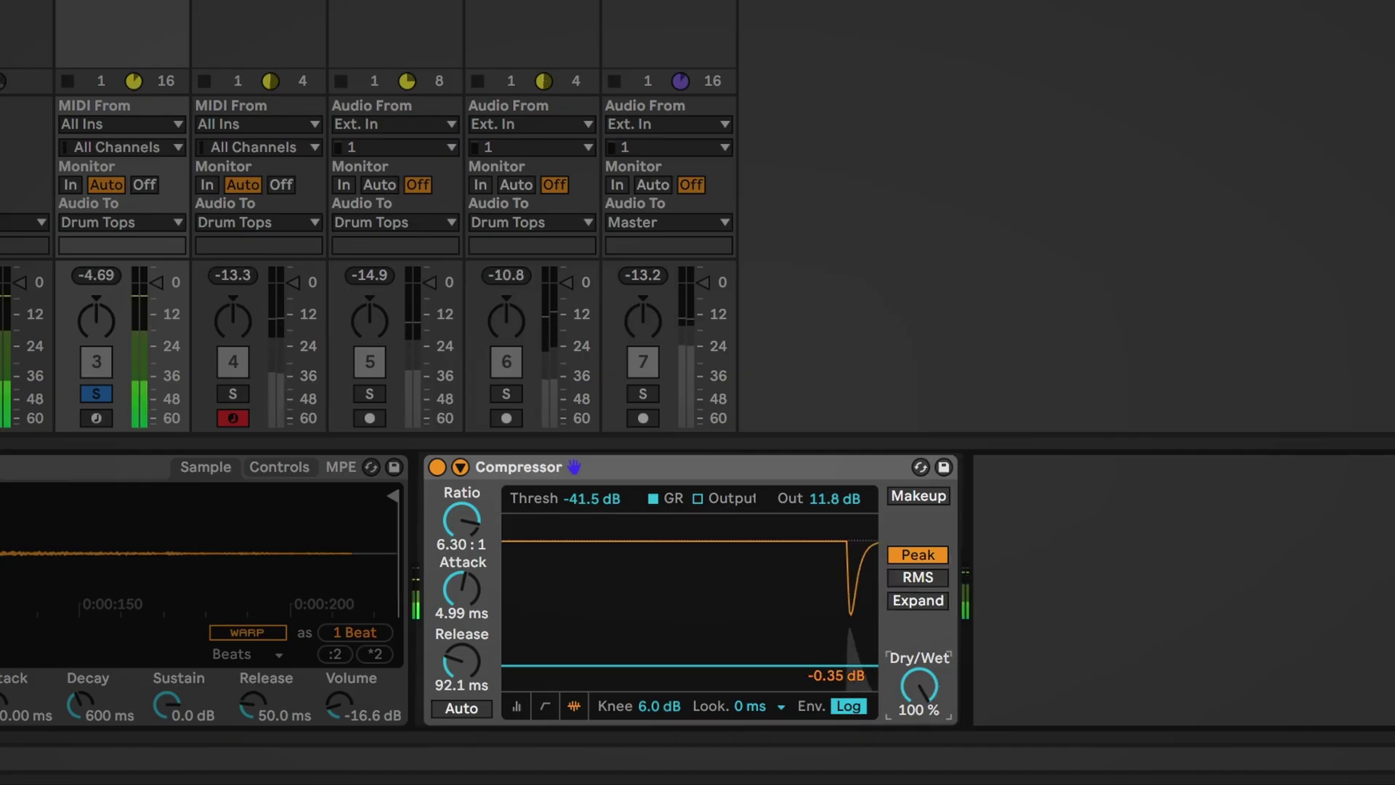
Lower the Clap compressor's dry/wet to 55% and A/B it with the activator
left_click_drag(918, 686, 918, 720)
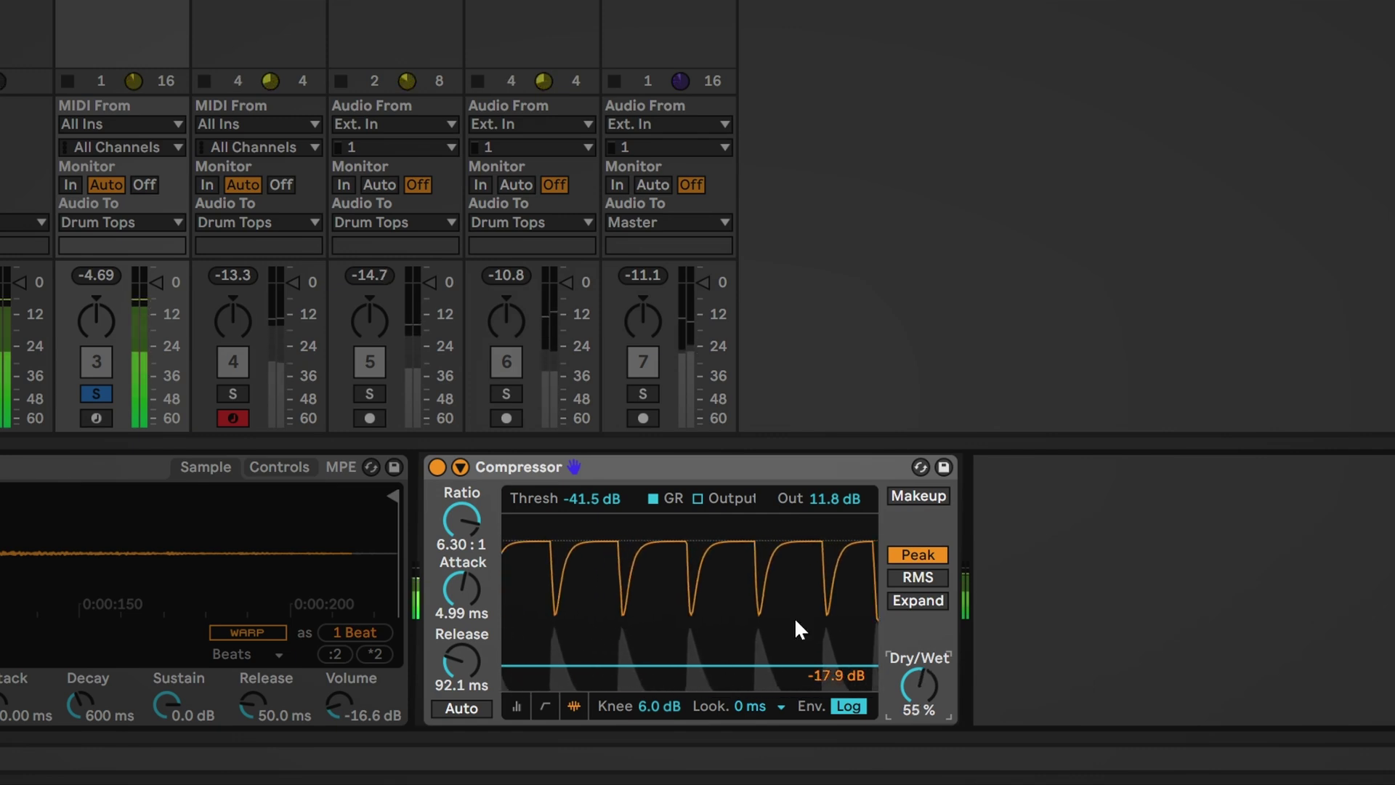
left_click(441, 469)
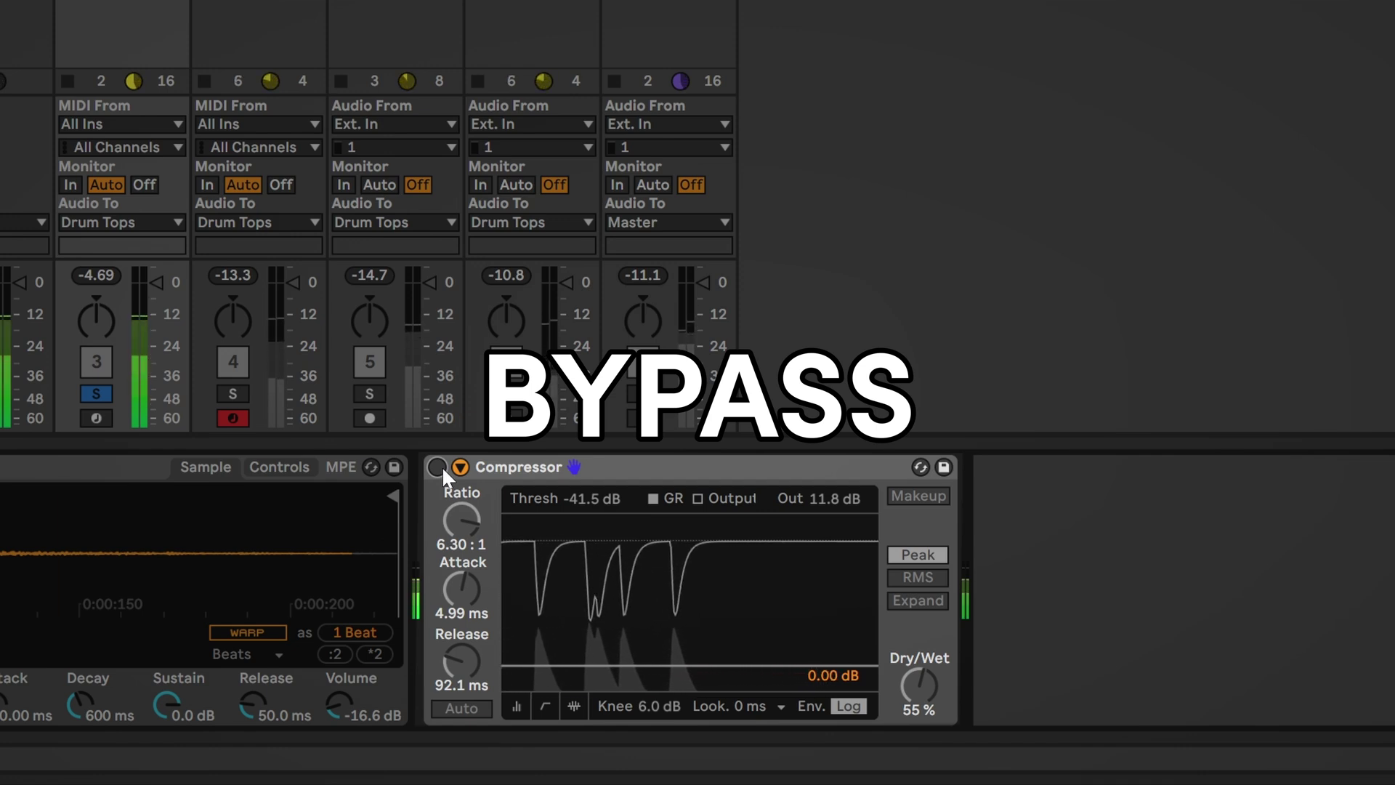
left_click(439, 468)
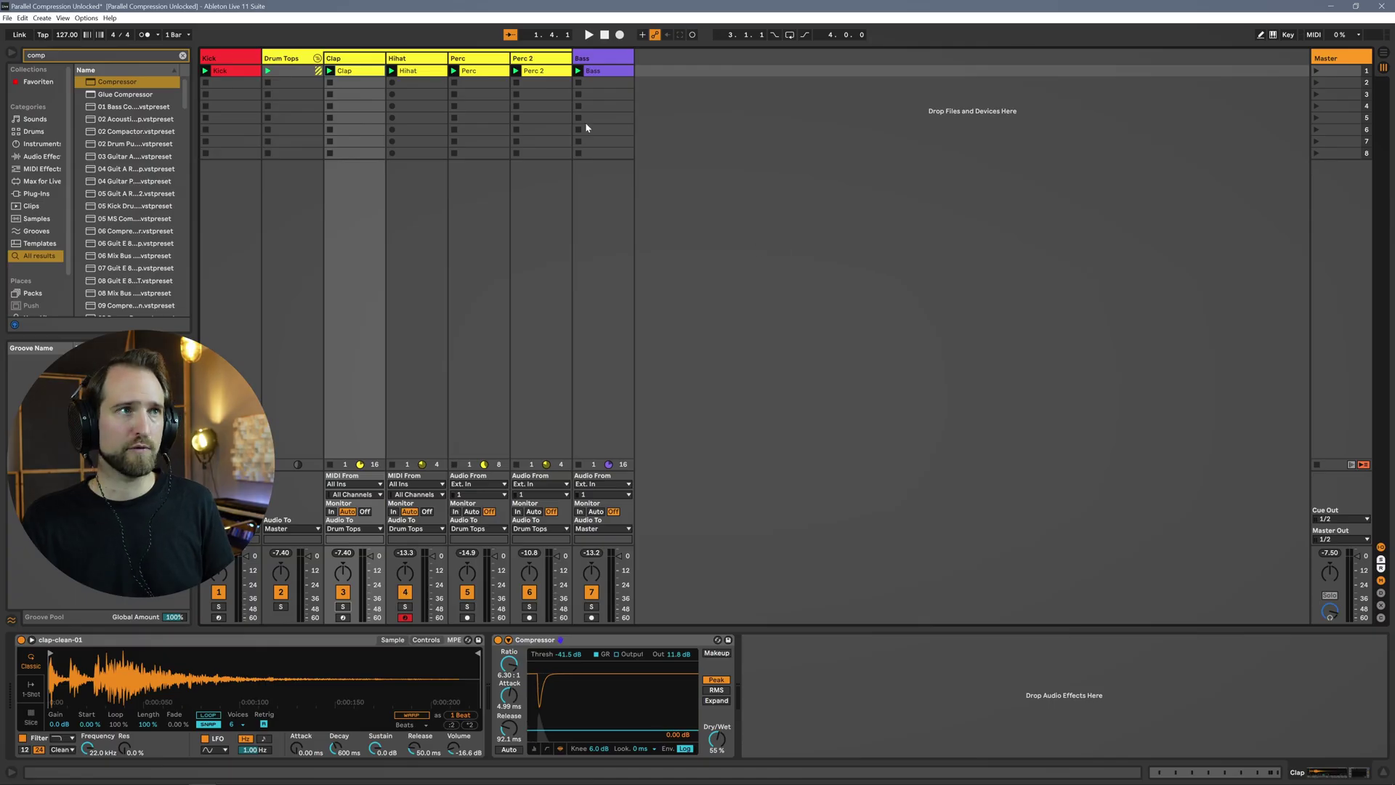
Start the full loop playing again
key("space")
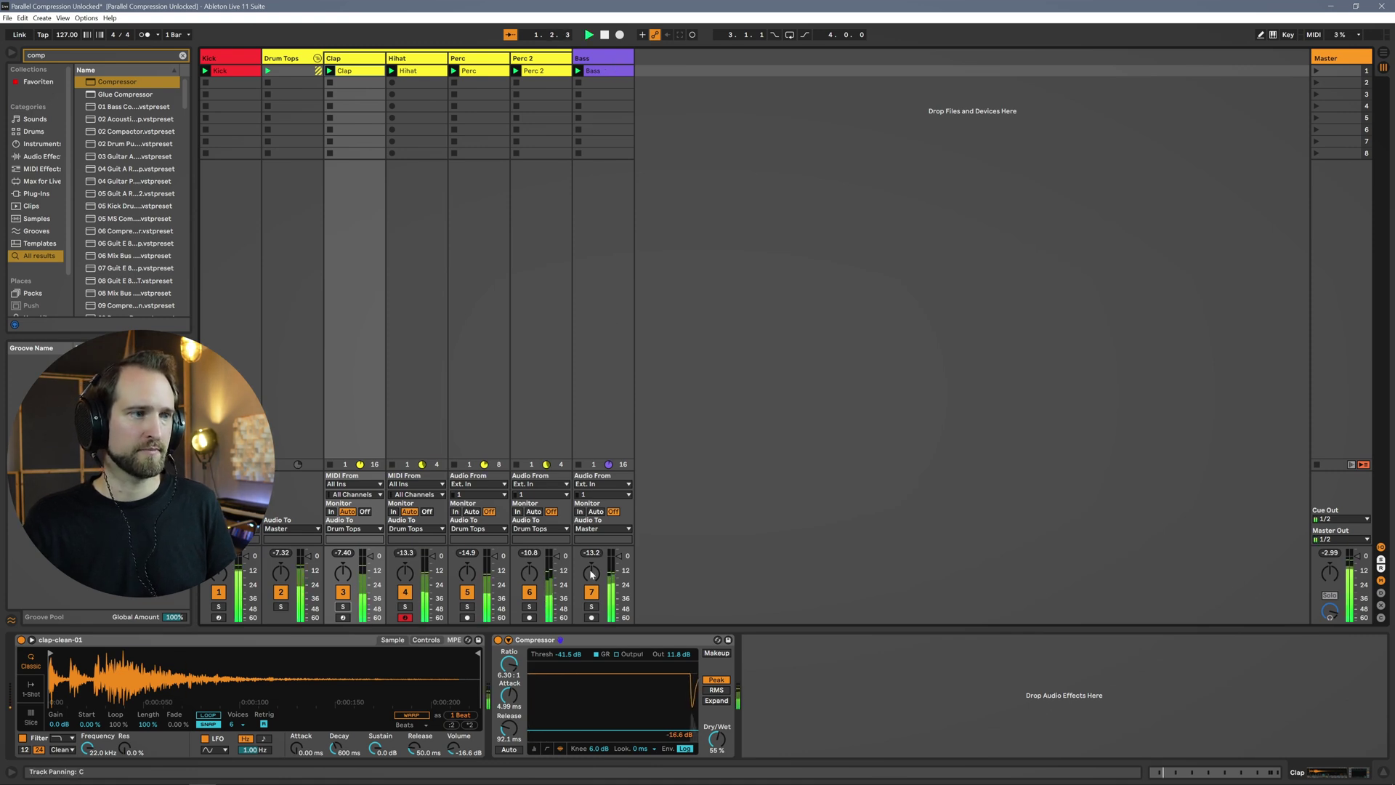
Solo Bass and show its rack with the uncompressed and Parallel Comp chains at -10.0 dB
left_click(592, 607)
left_click(599, 377)
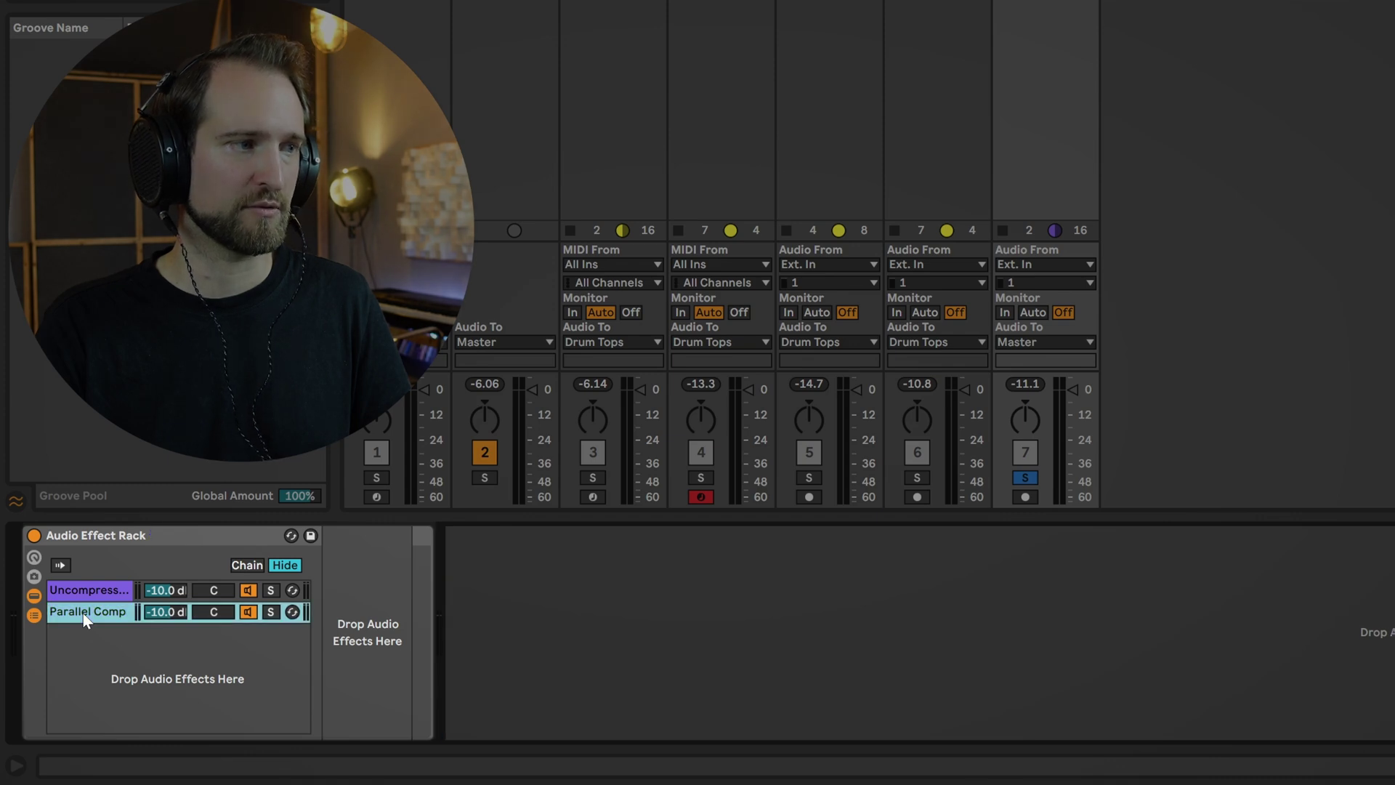
Drag a Compressor into the Parallel Comp chain and confirm the uncompressed chain stays empty
left_click(89, 600)
left_click(90, 609)
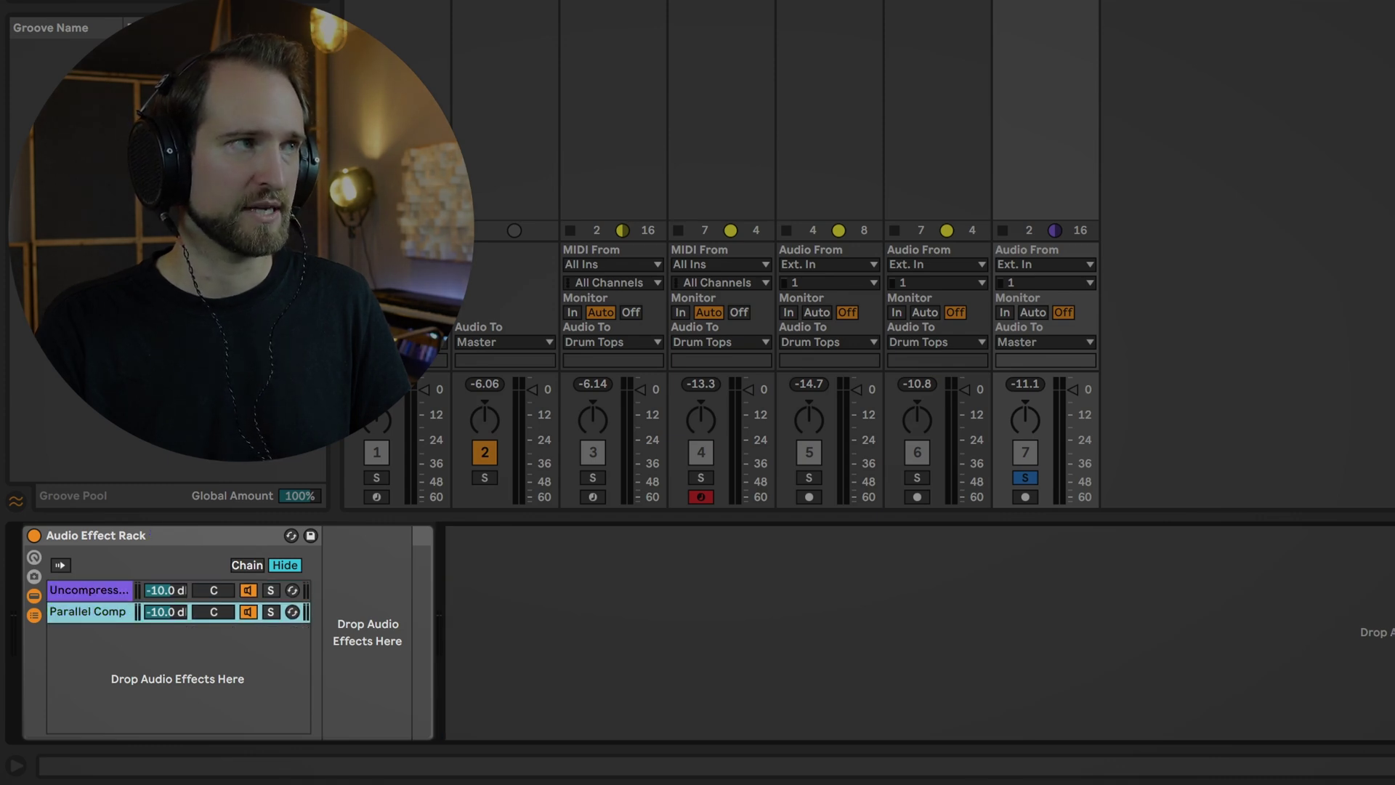
left_click_drag(90, 611, 155, 614)
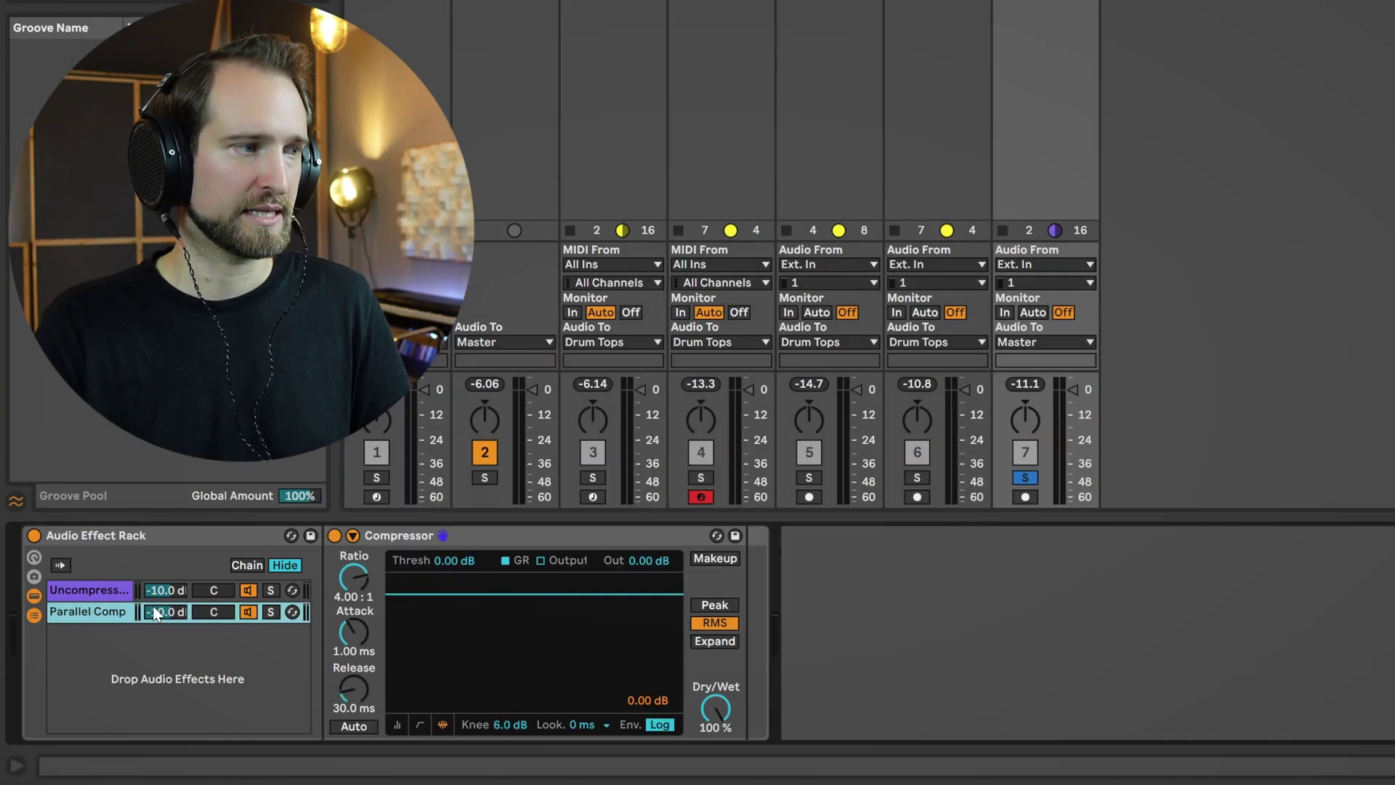
left_click(95, 591)
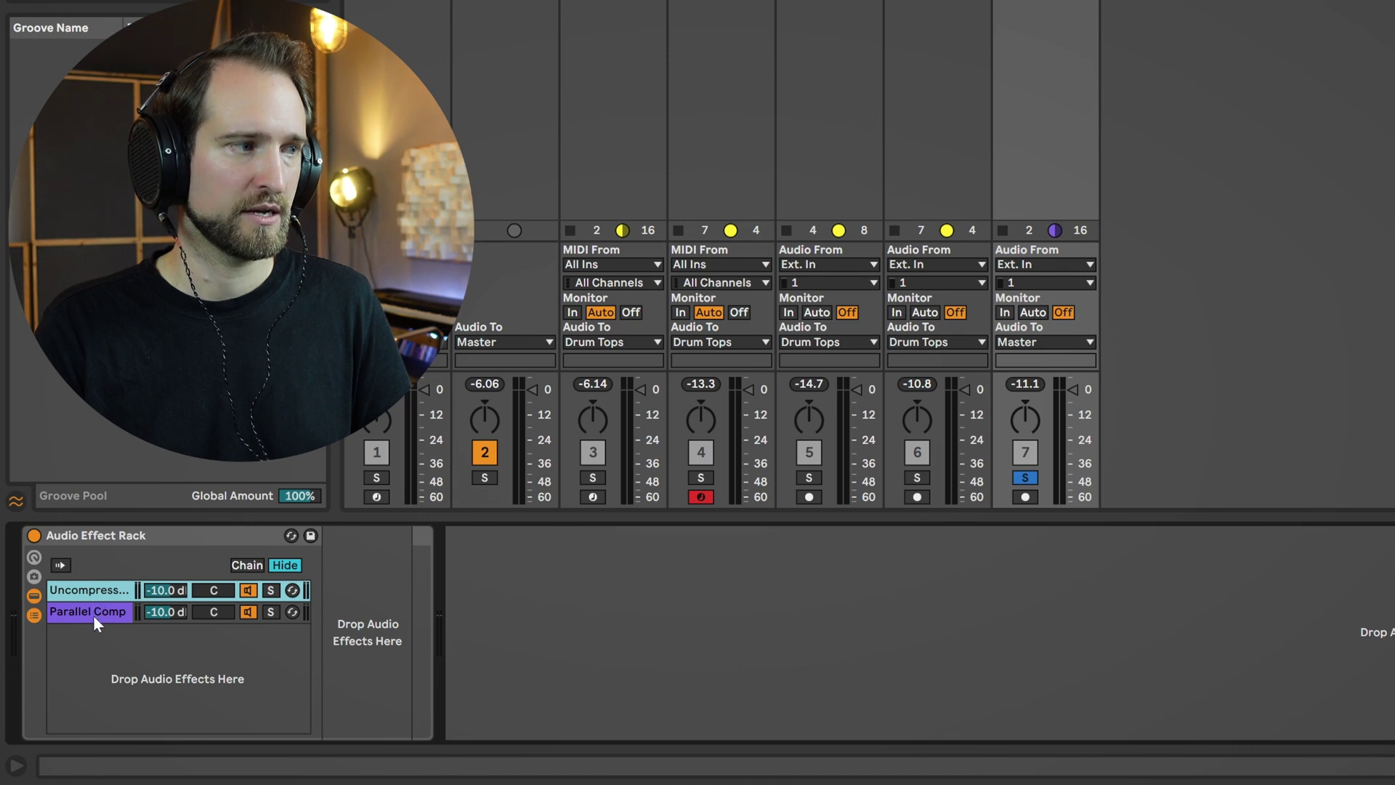
left_click(93, 614)
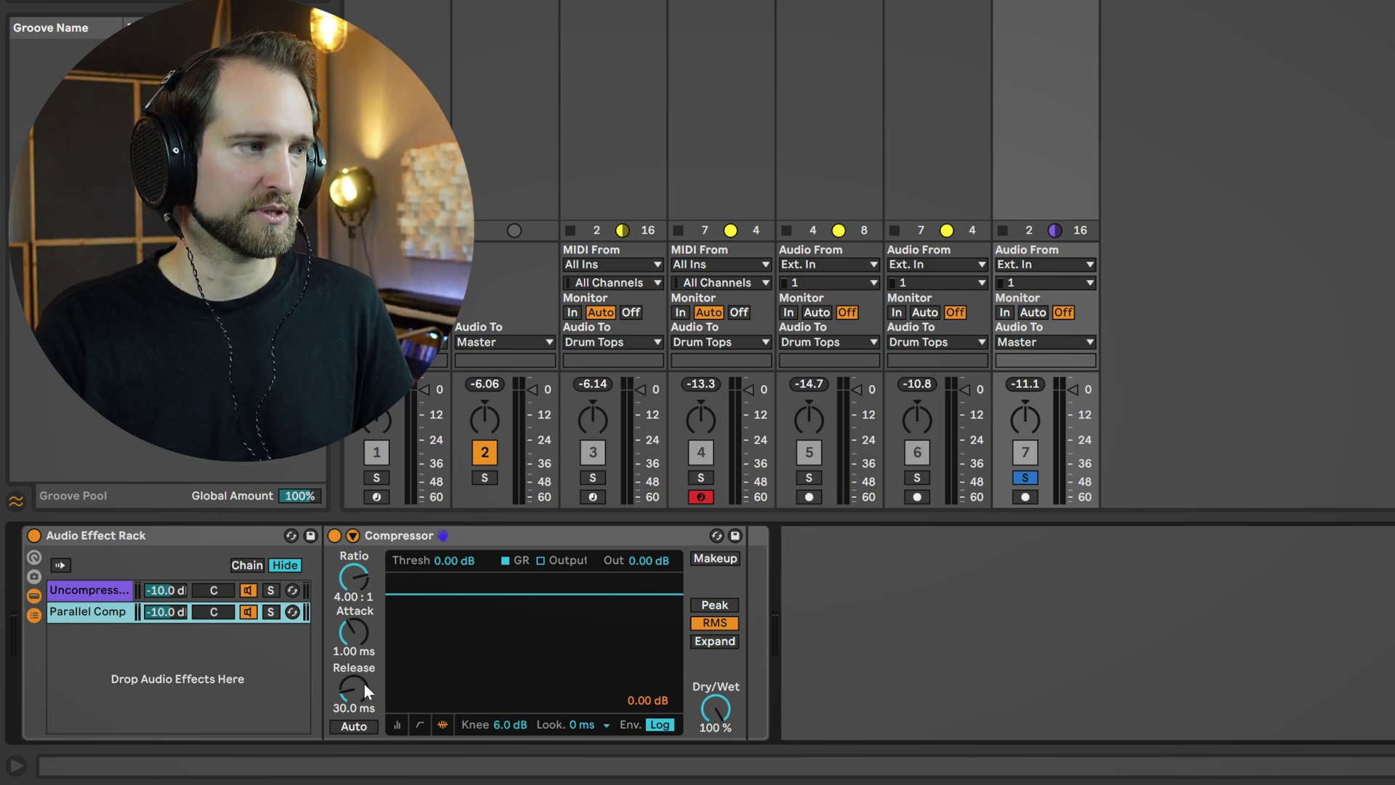
Set the parallel Compressor to infinite ratio, longer release, -40.3 dB threshold and 14.1 dB output
left_click_drag(354, 579, 336, 488)
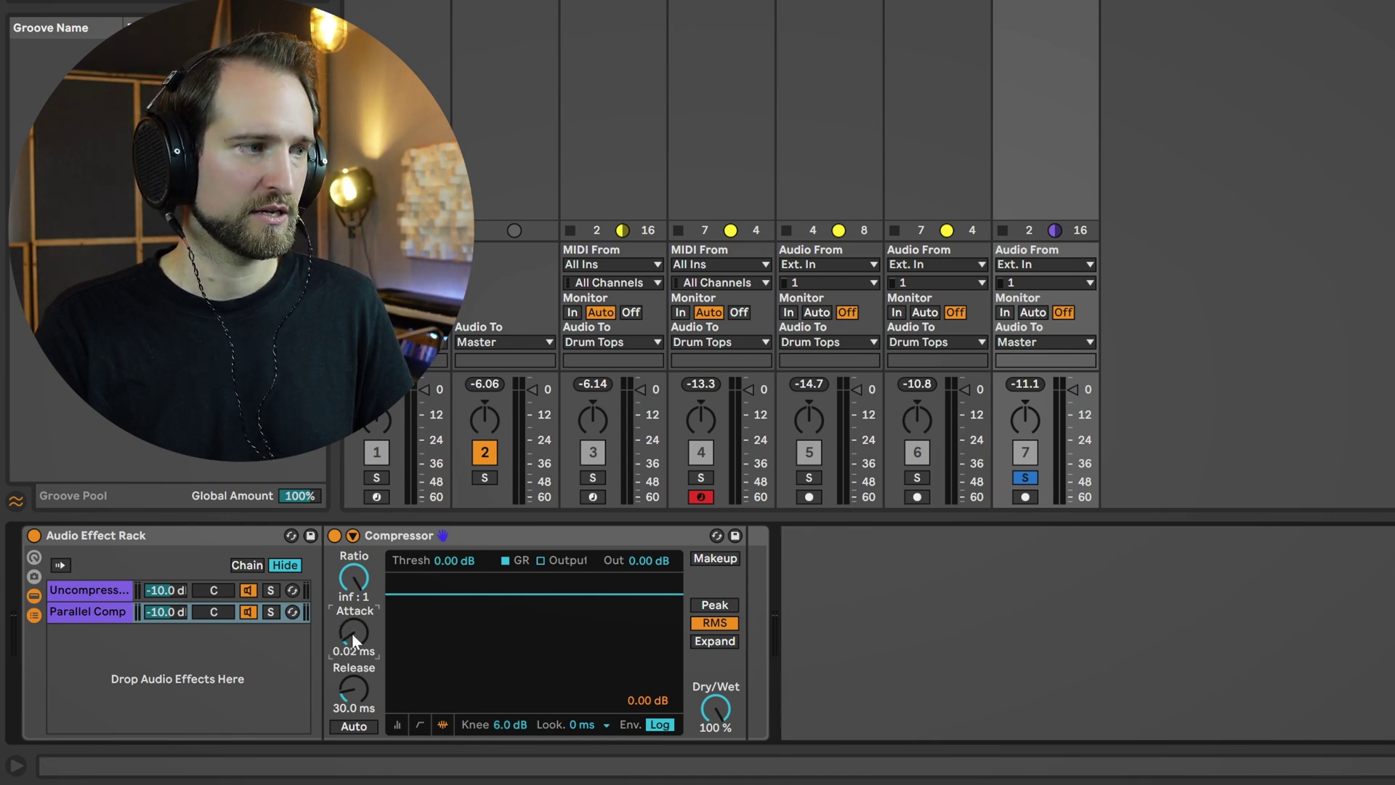
left_click_drag(349, 701, 349, 672)
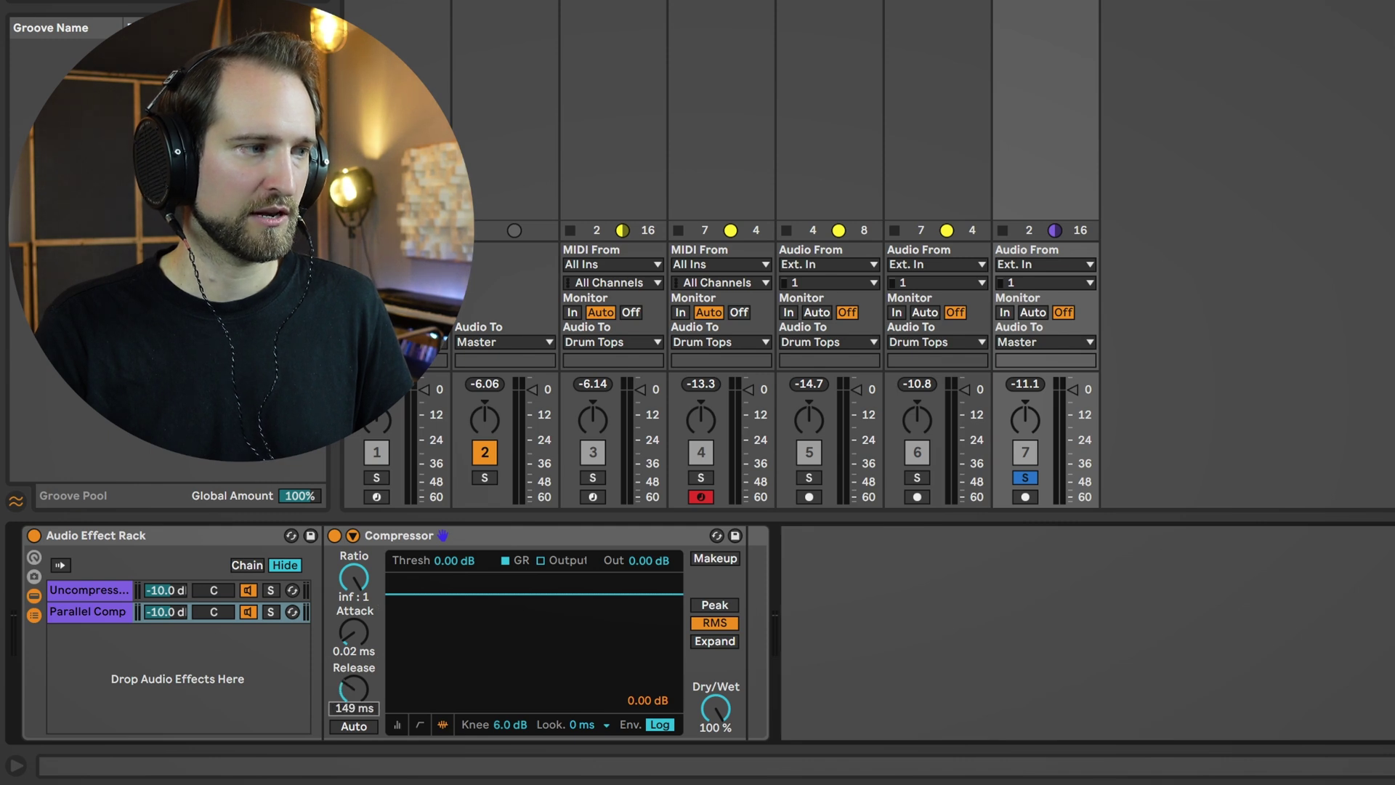
left_click(610, 688)
left_click(856, 579)
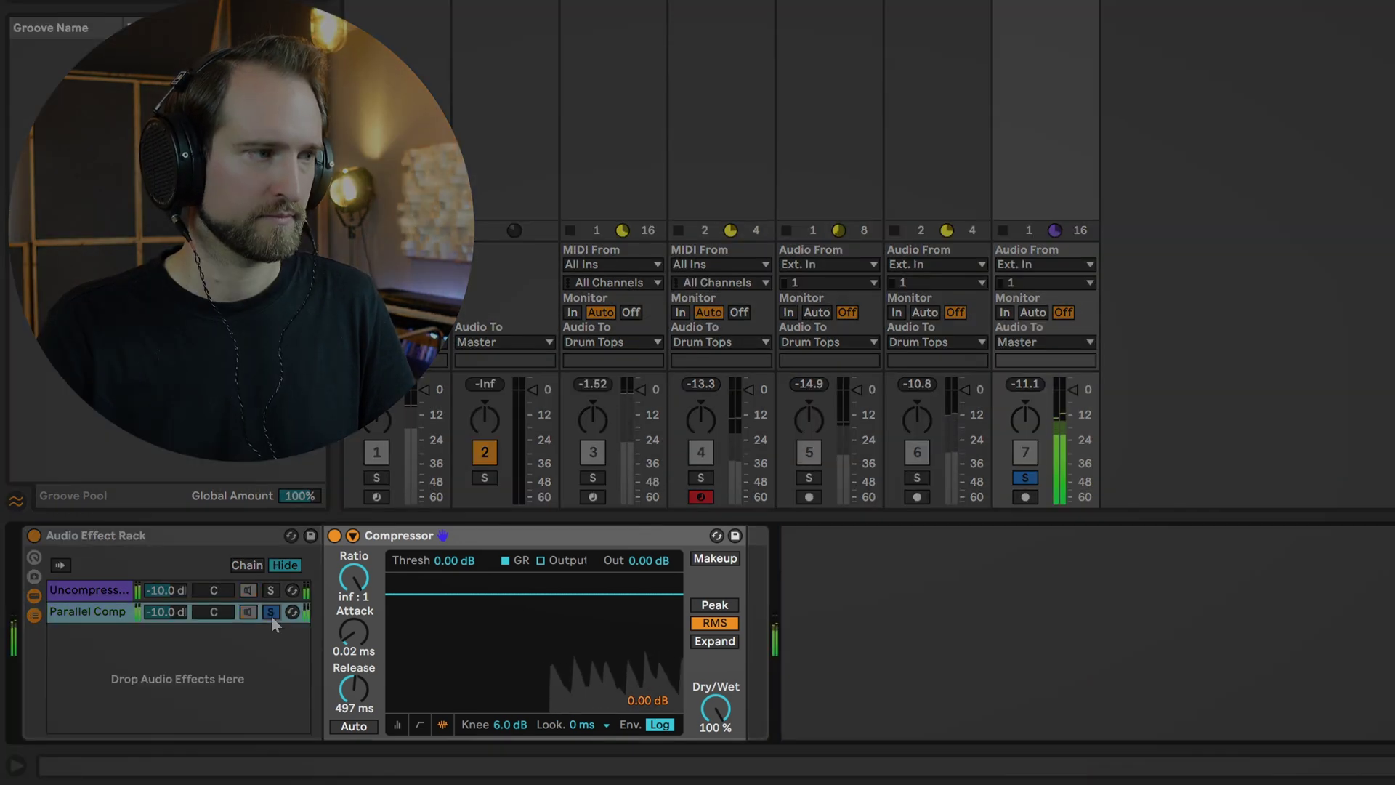
left_click_drag(562, 661, 562, 690)
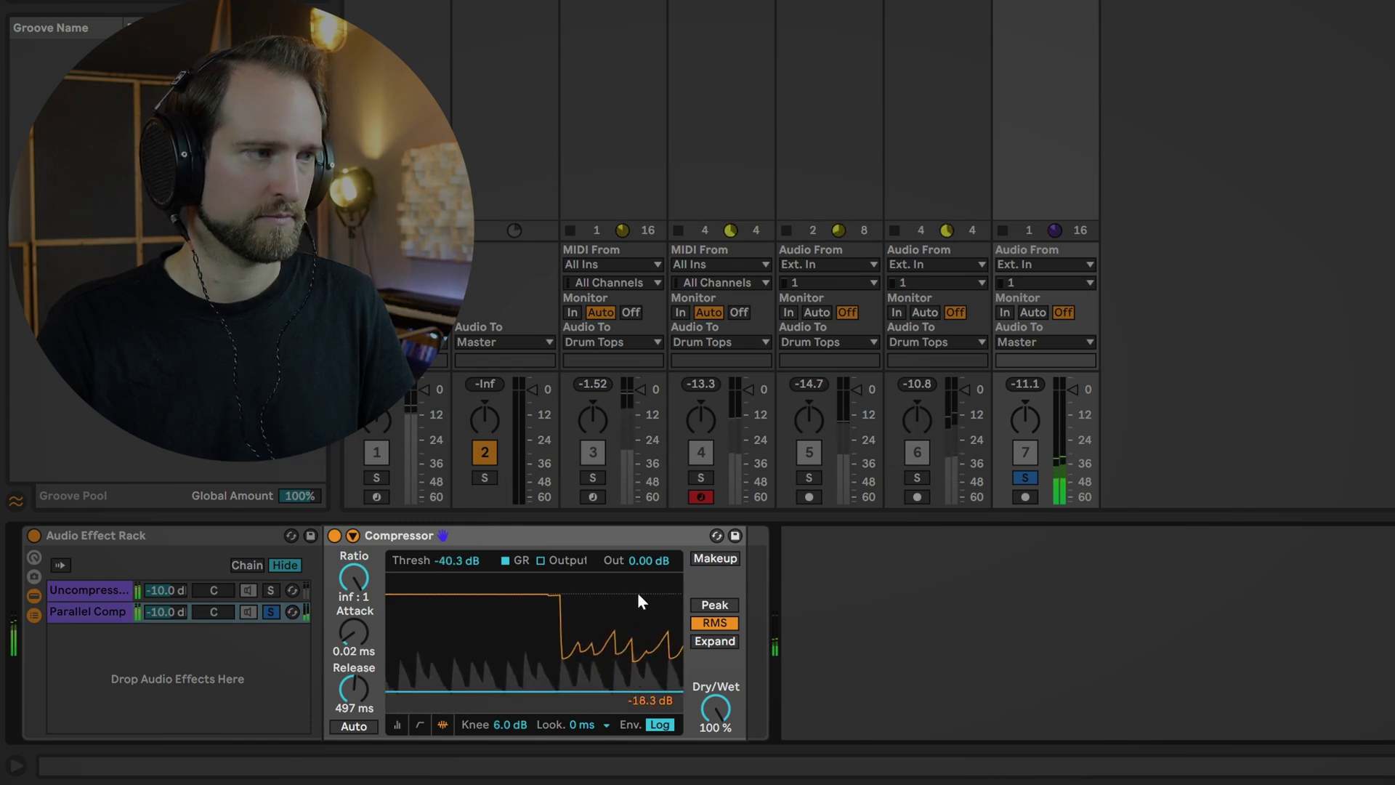
left_click_drag(639, 560, 639, 469)
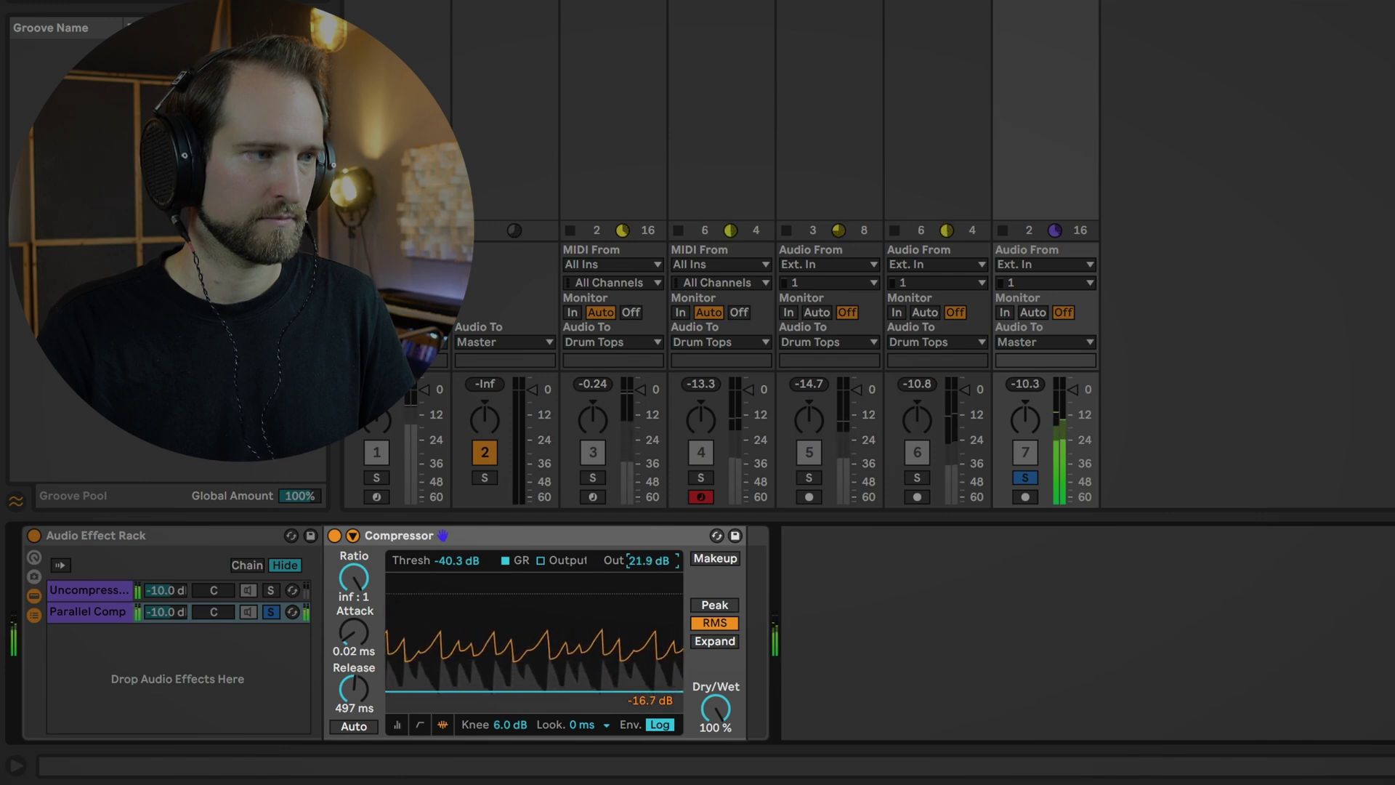
A/B the parallel Compressor, then leave the stock Compressor switched off
left_click(336, 534)
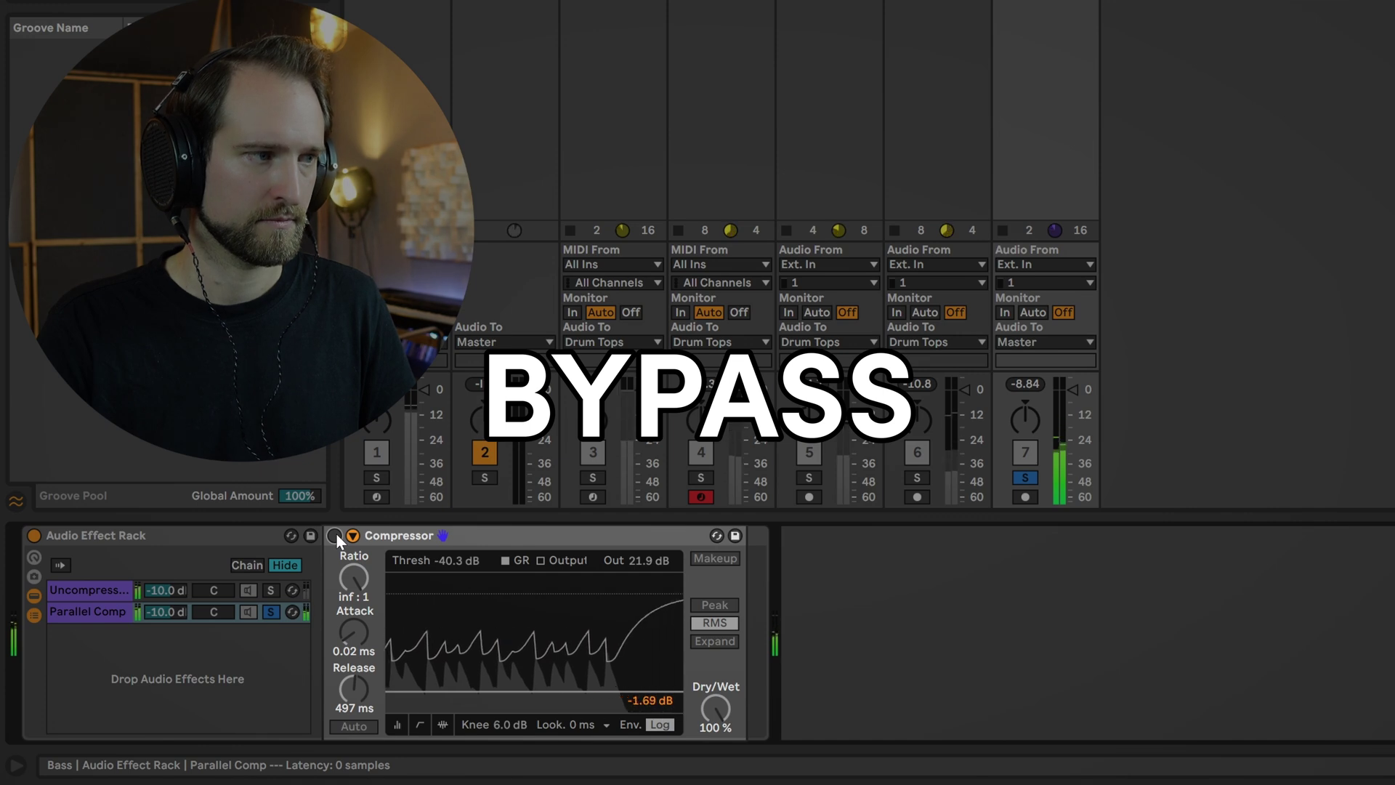
left_click(335, 535)
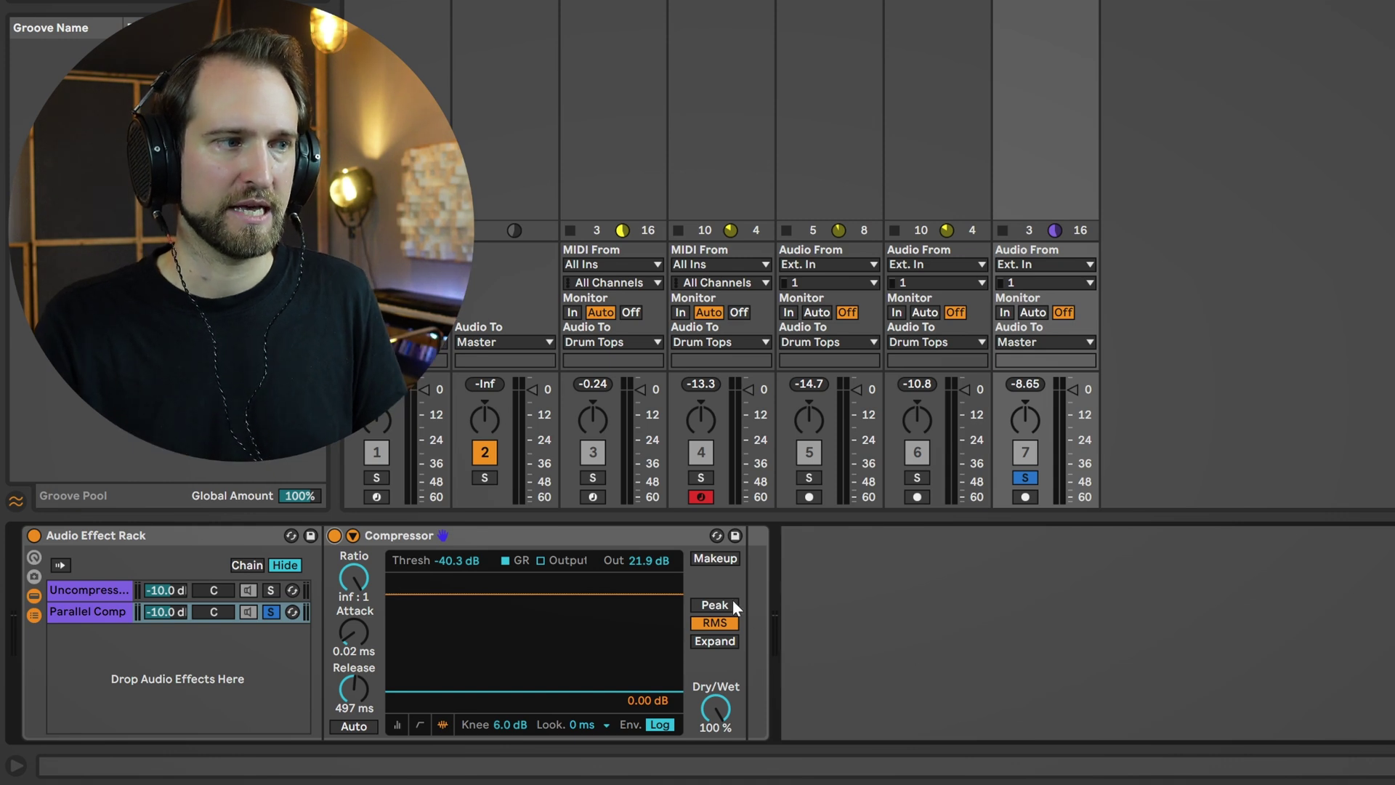
left_click(334, 535)
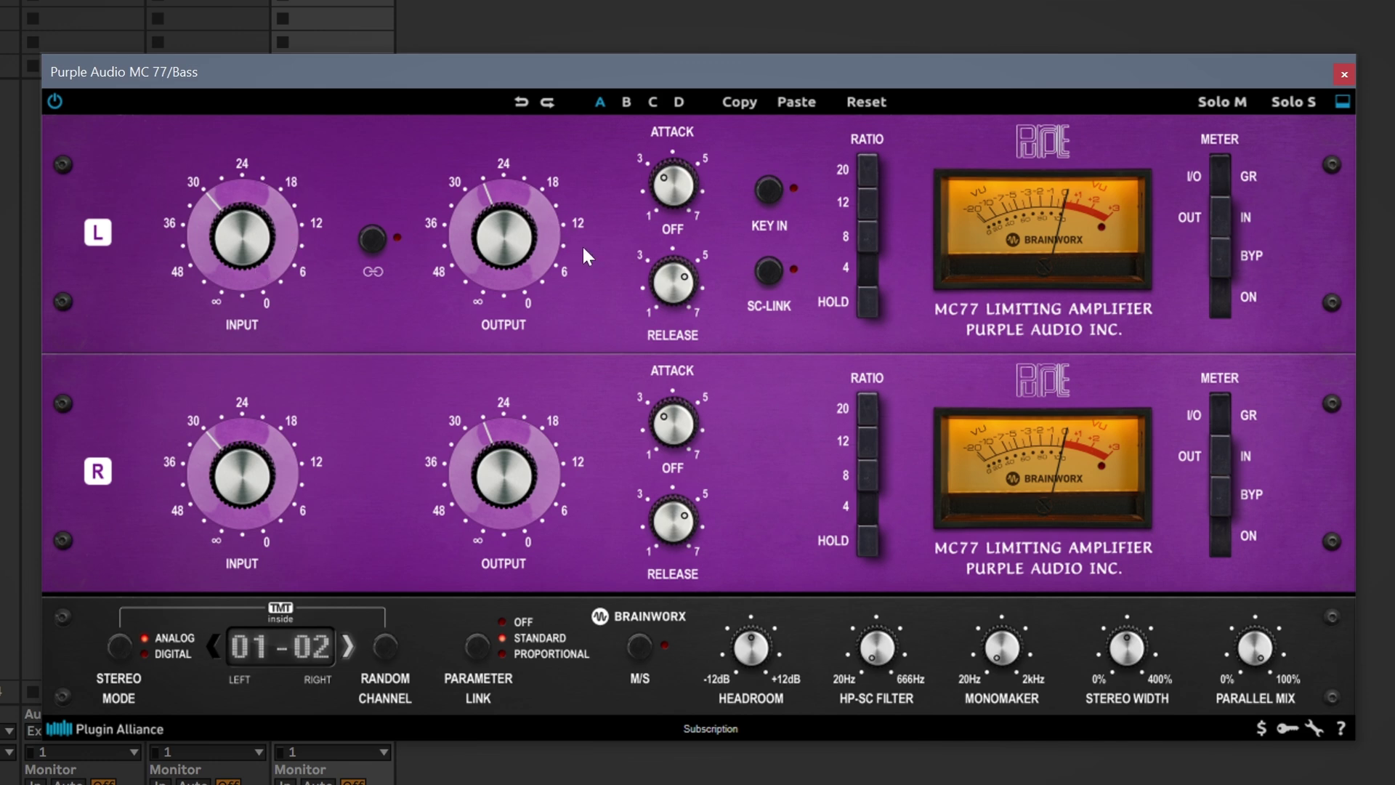
Try the MC 77 ratio settings and settle on a ratio of 20
left_click(867, 170)
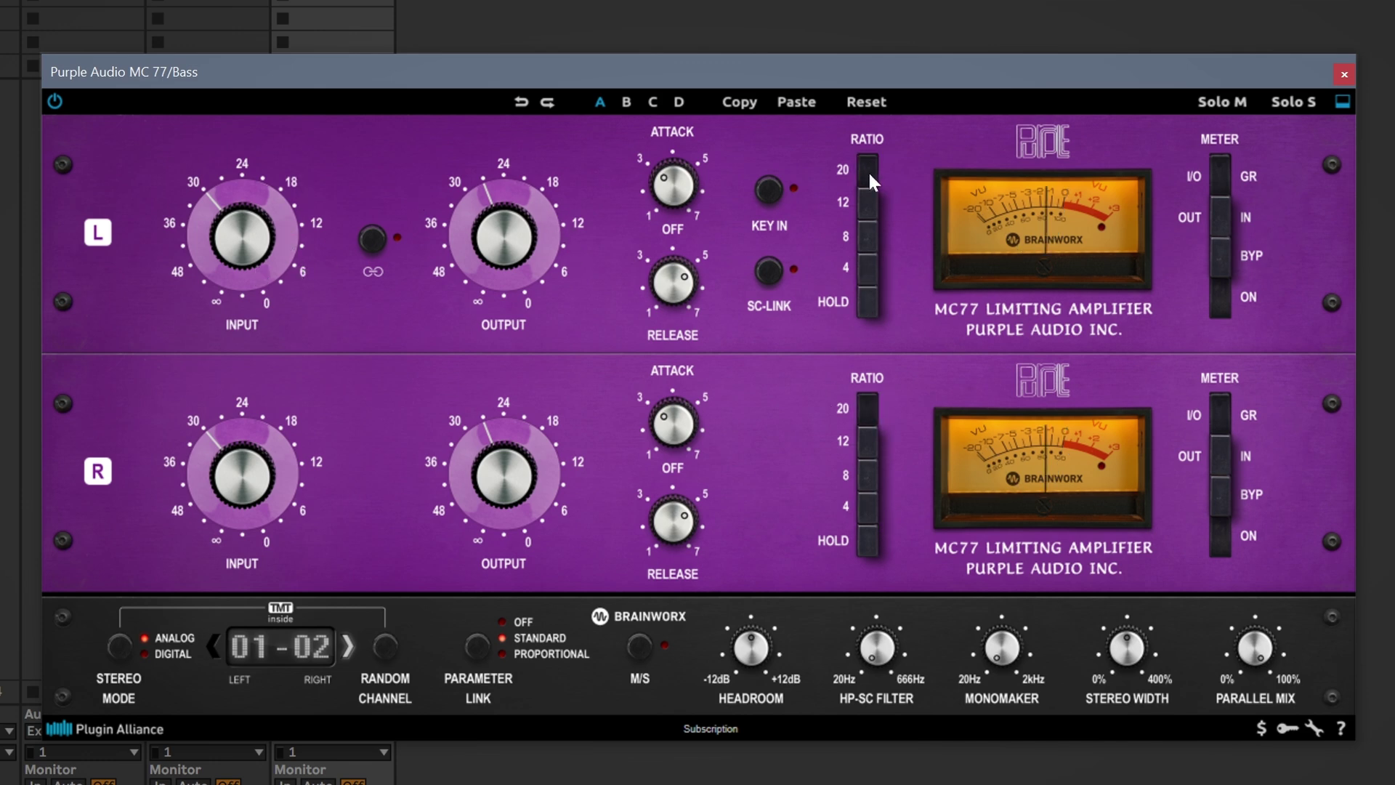
left_click(873, 203)
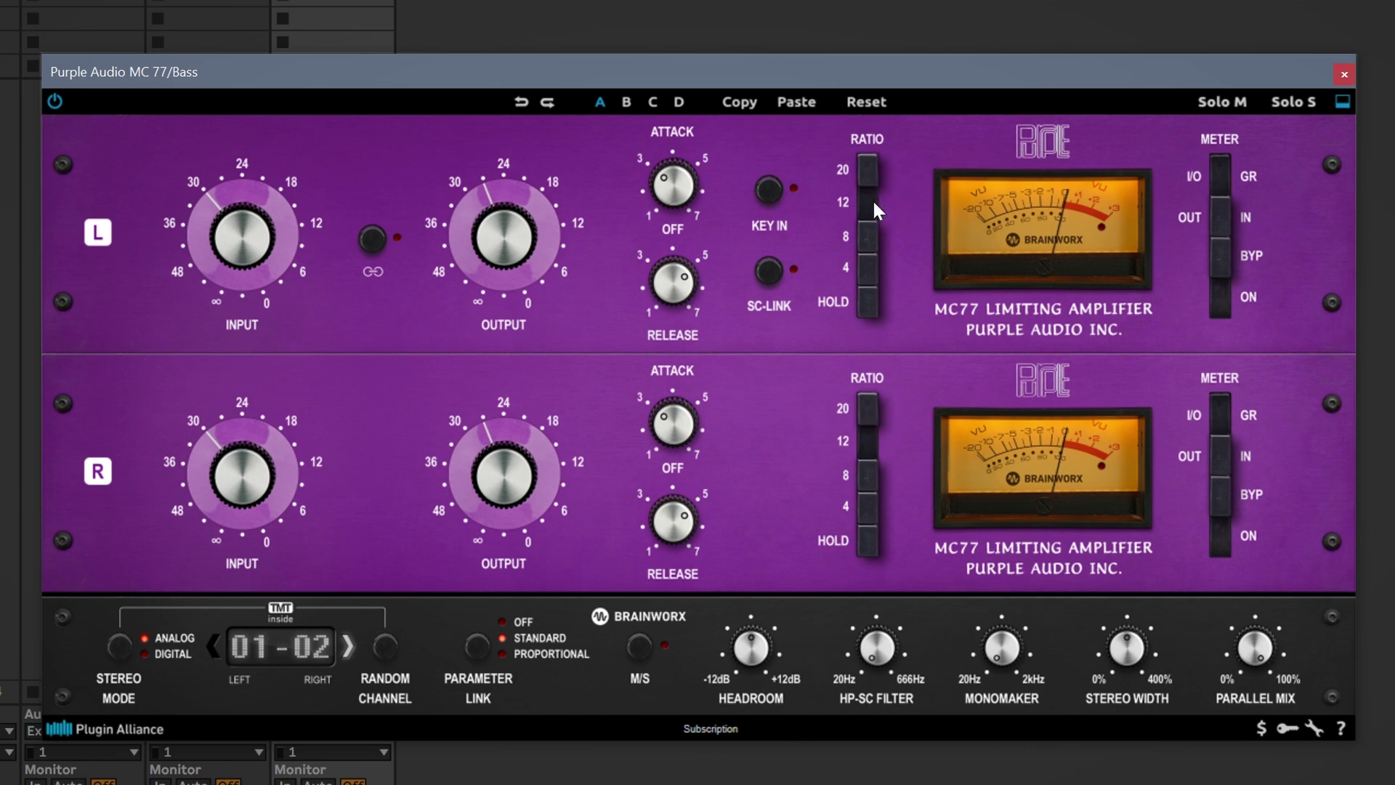
left_click(866, 236)
left_click(869, 295)
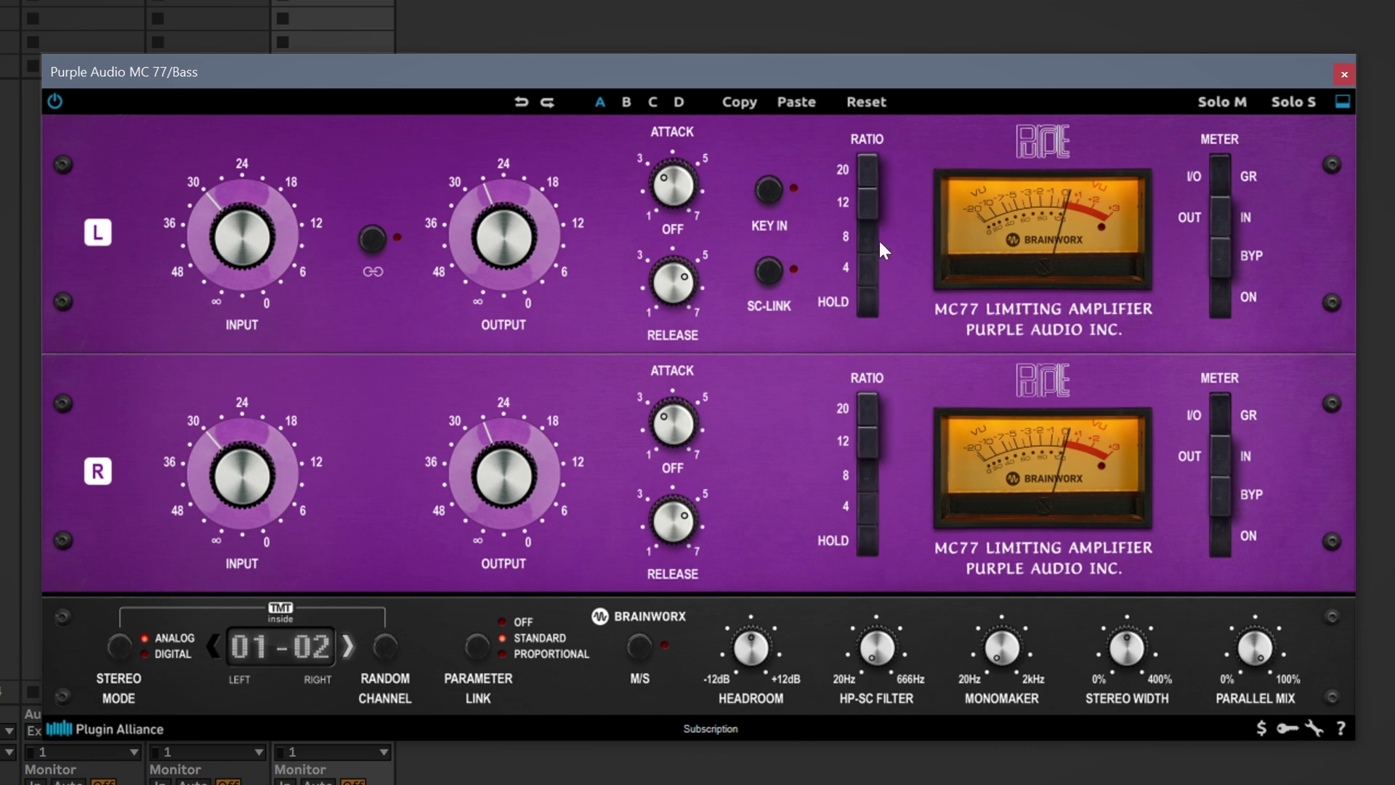
left_click(869, 171)
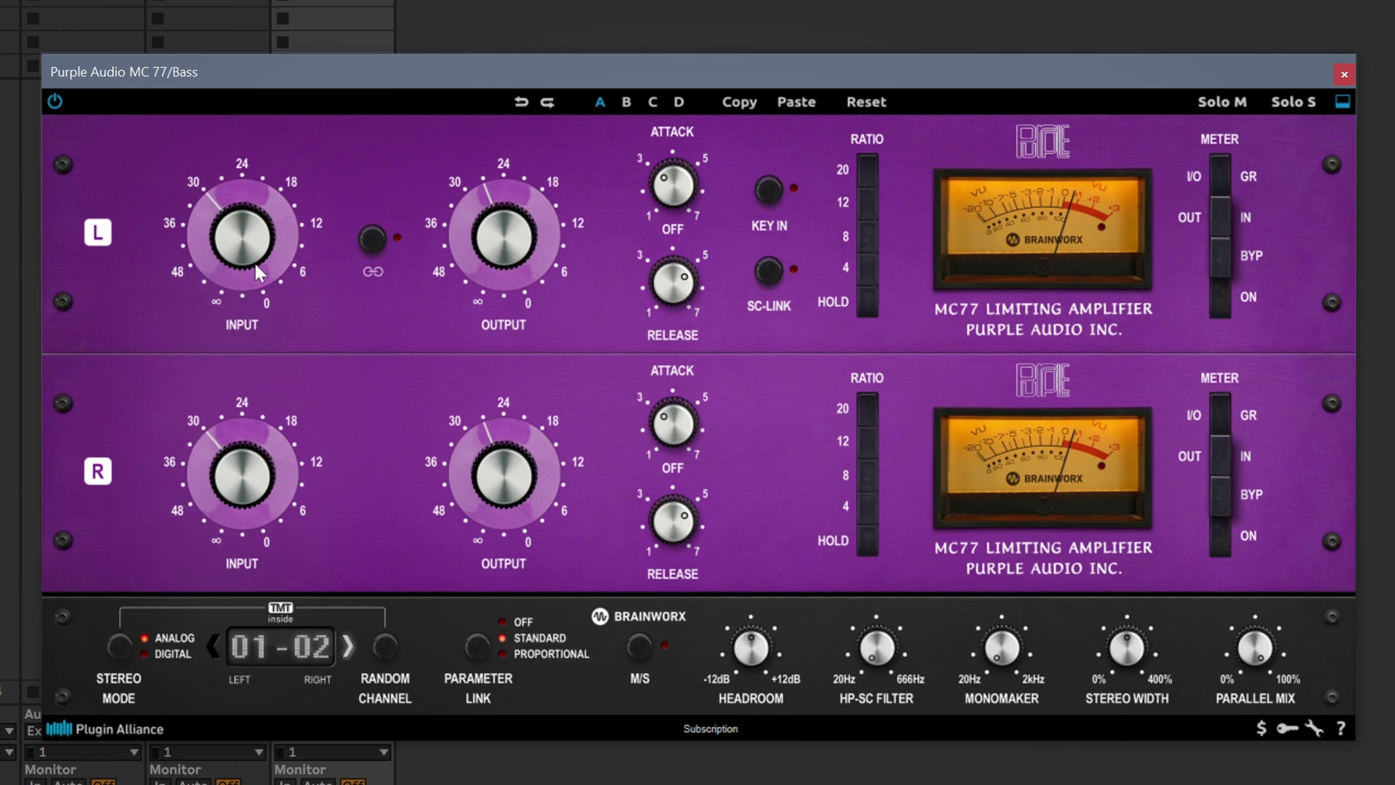
Drive the MC 77 input to about 12, turn attack mostly up, and A/B it
left_click_drag(254, 275, 255, 196)
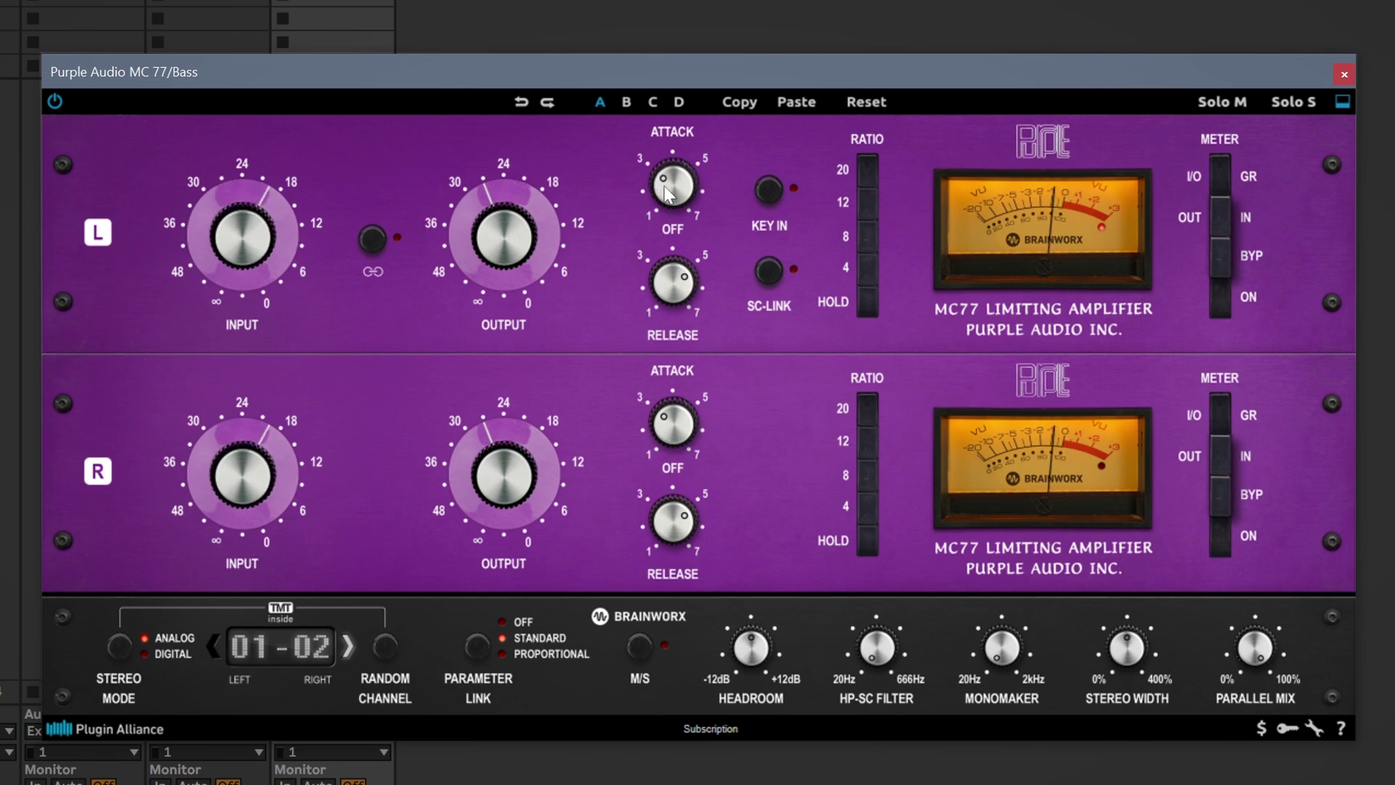
left_click_drag(674, 187, 667, 254)
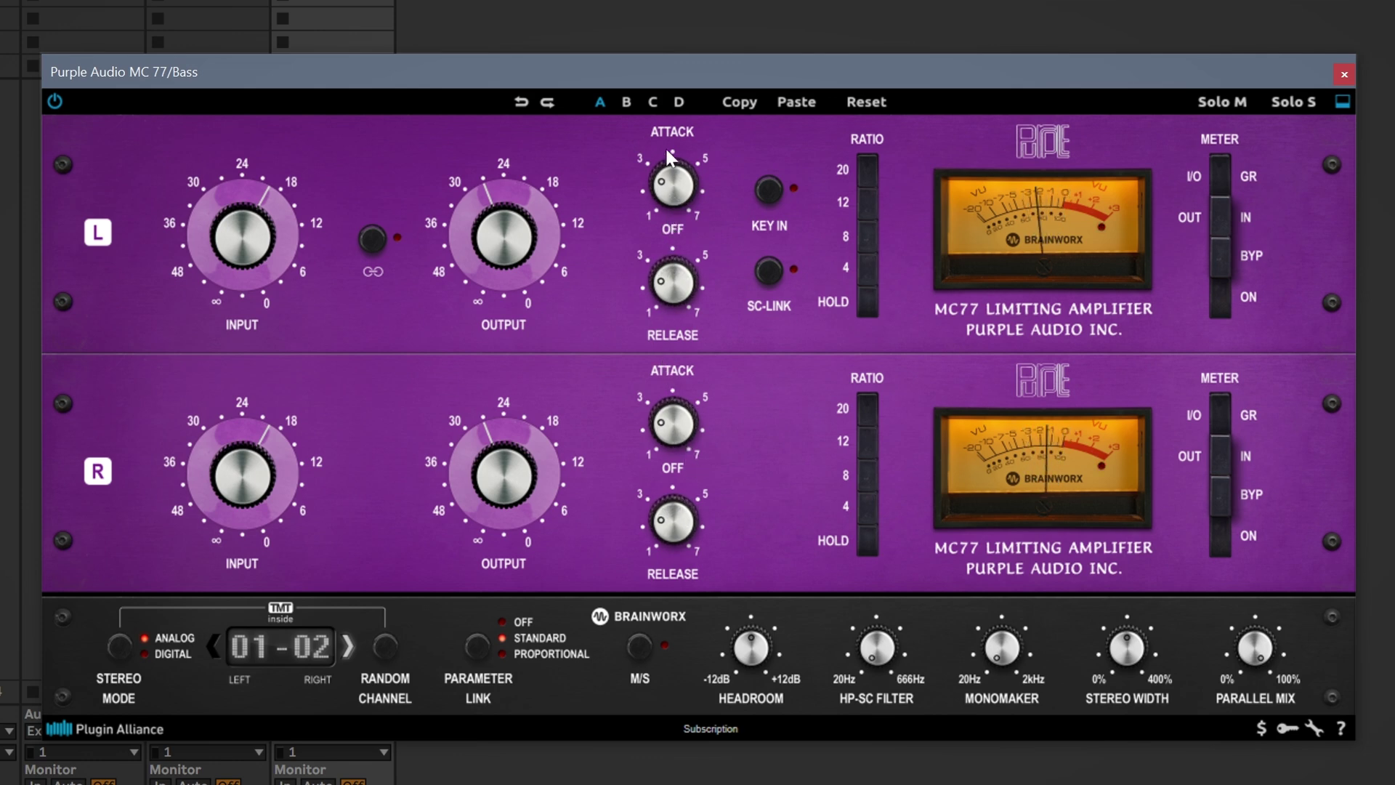
left_click_drag(665, 146, 665, 109)
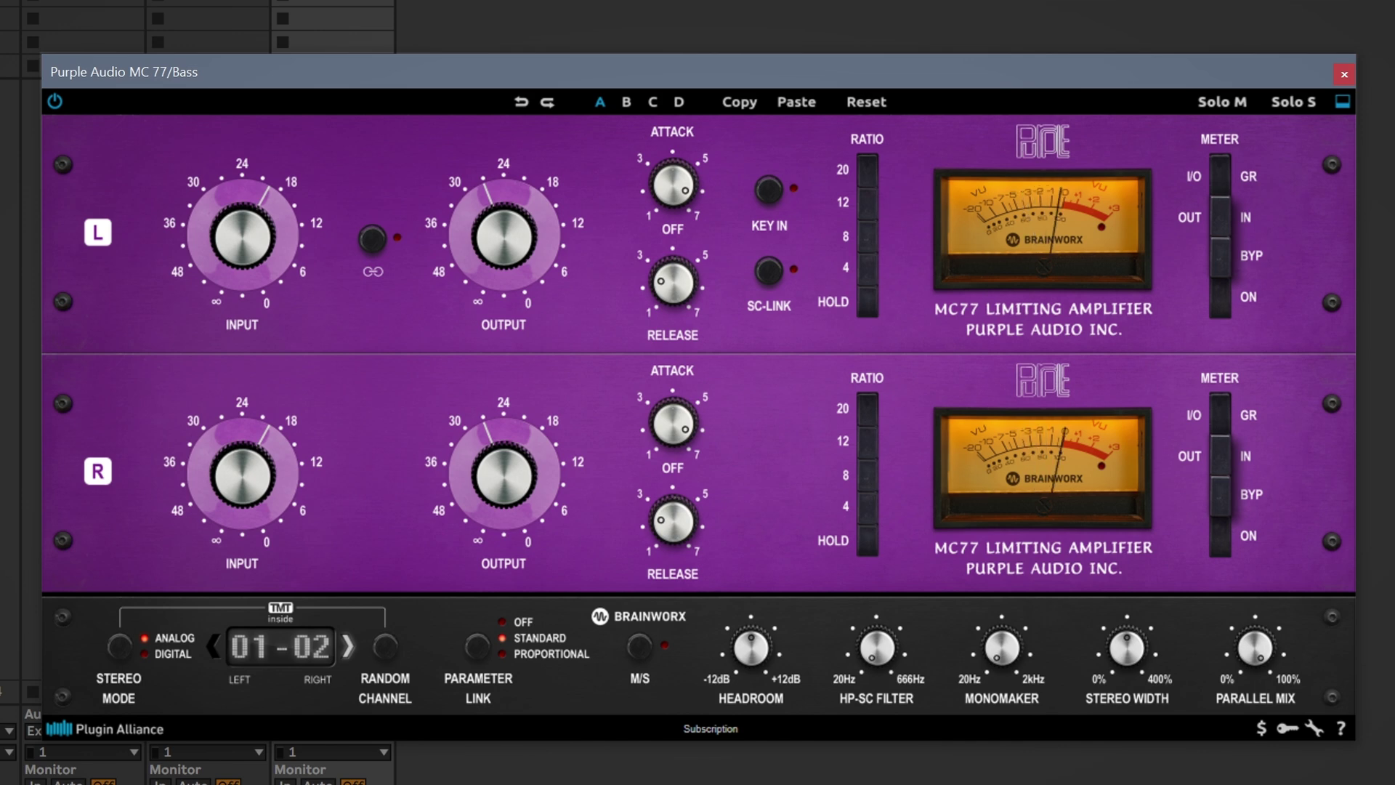
left_click_drag(264, 235, 263, 168)
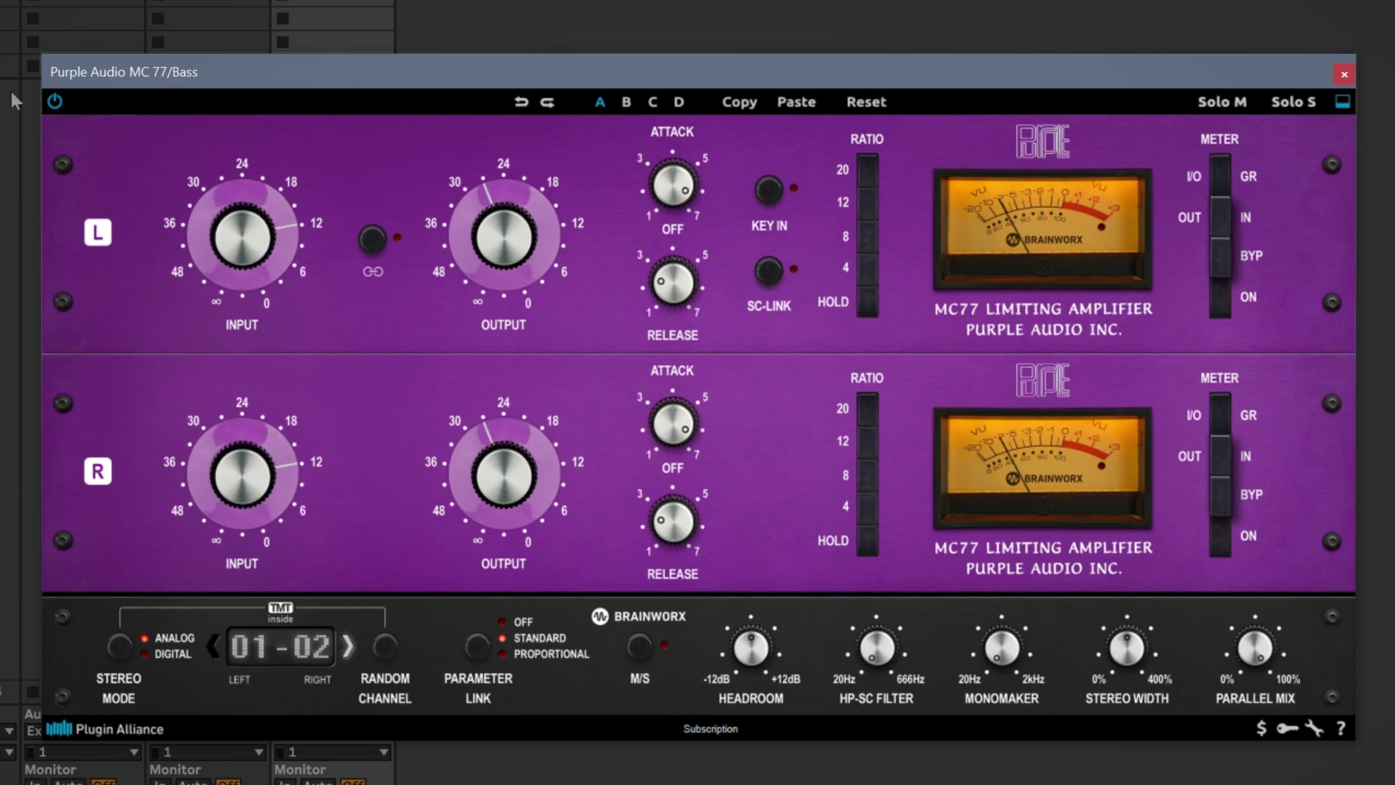
left_click(54, 102)
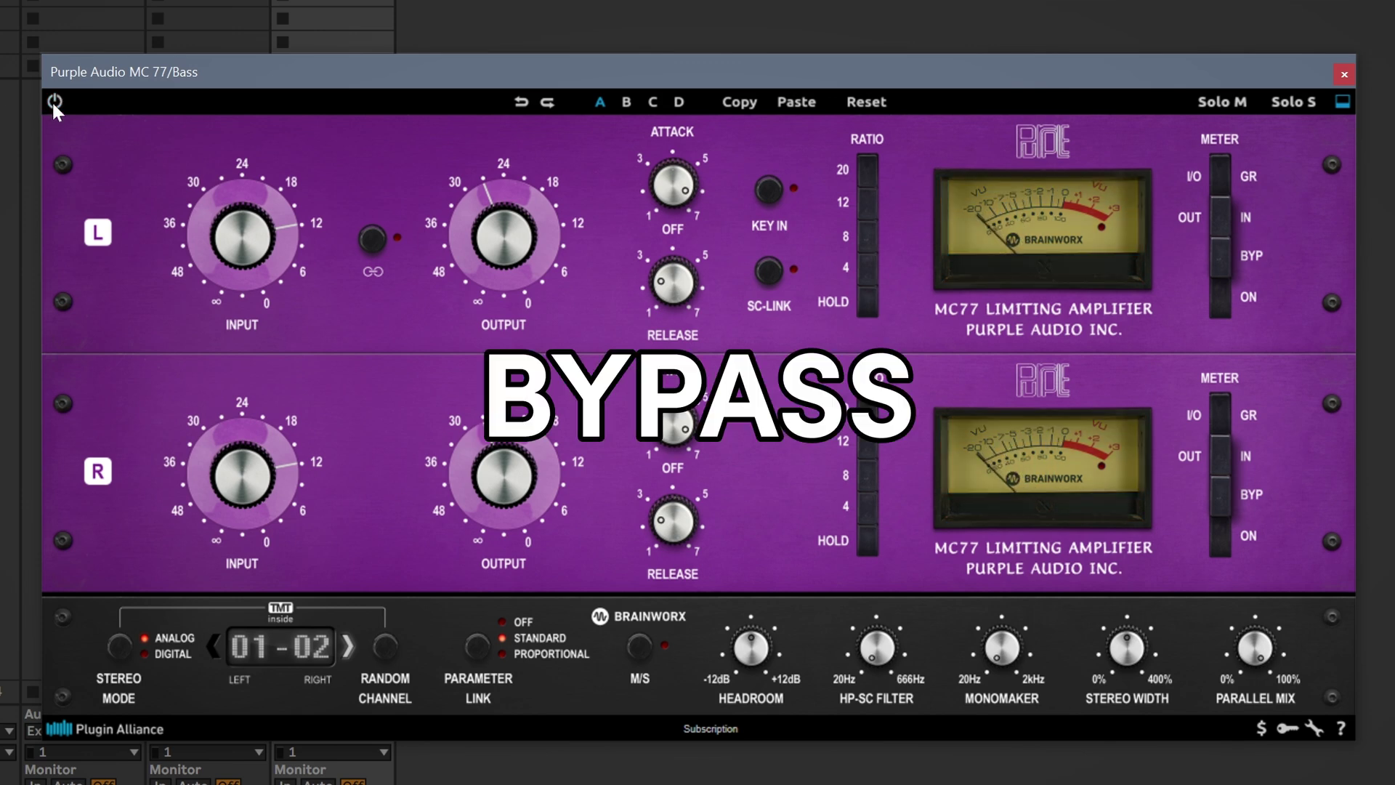
left_click(55, 102)
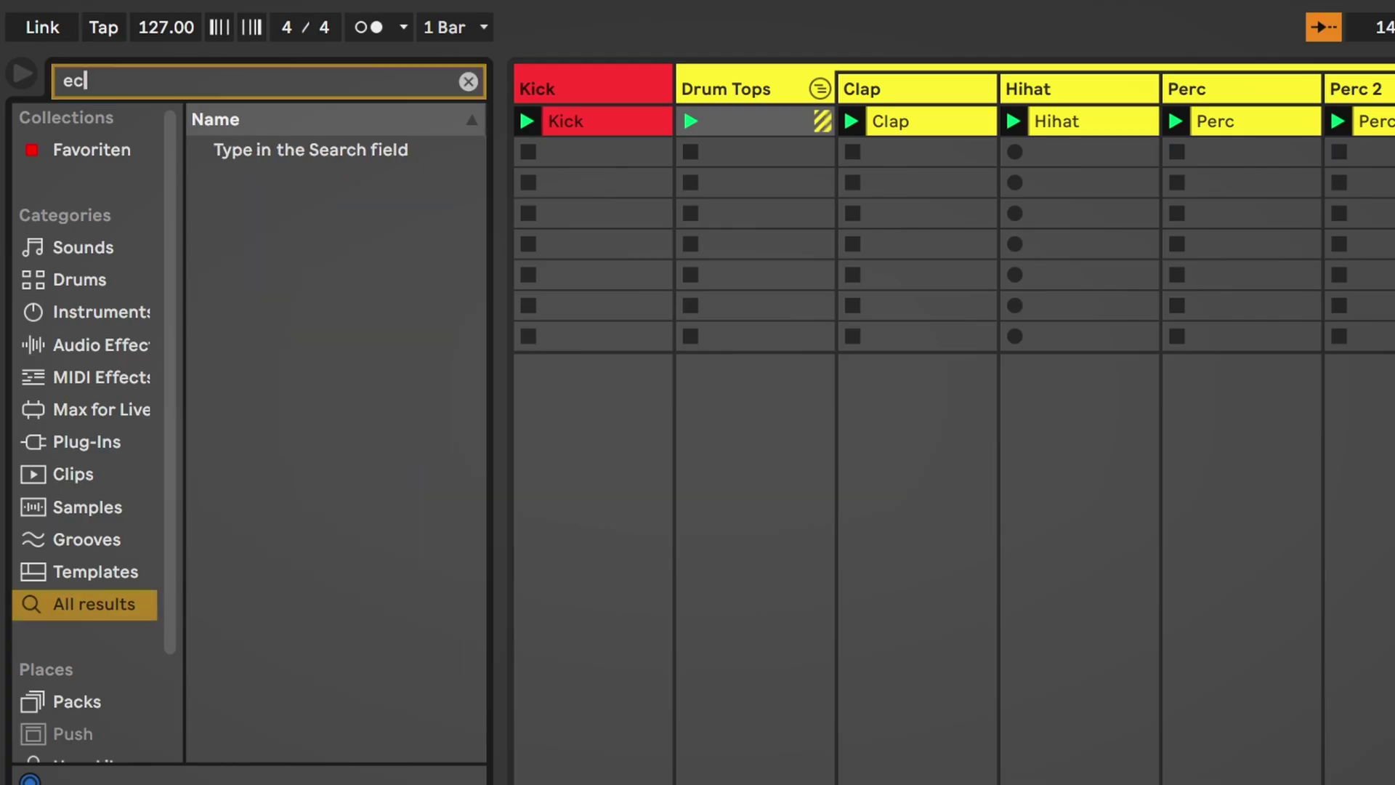
Load Echo into the Parallel Comp chain and set its dry/wet to 50%
type("ho")
key("Down")
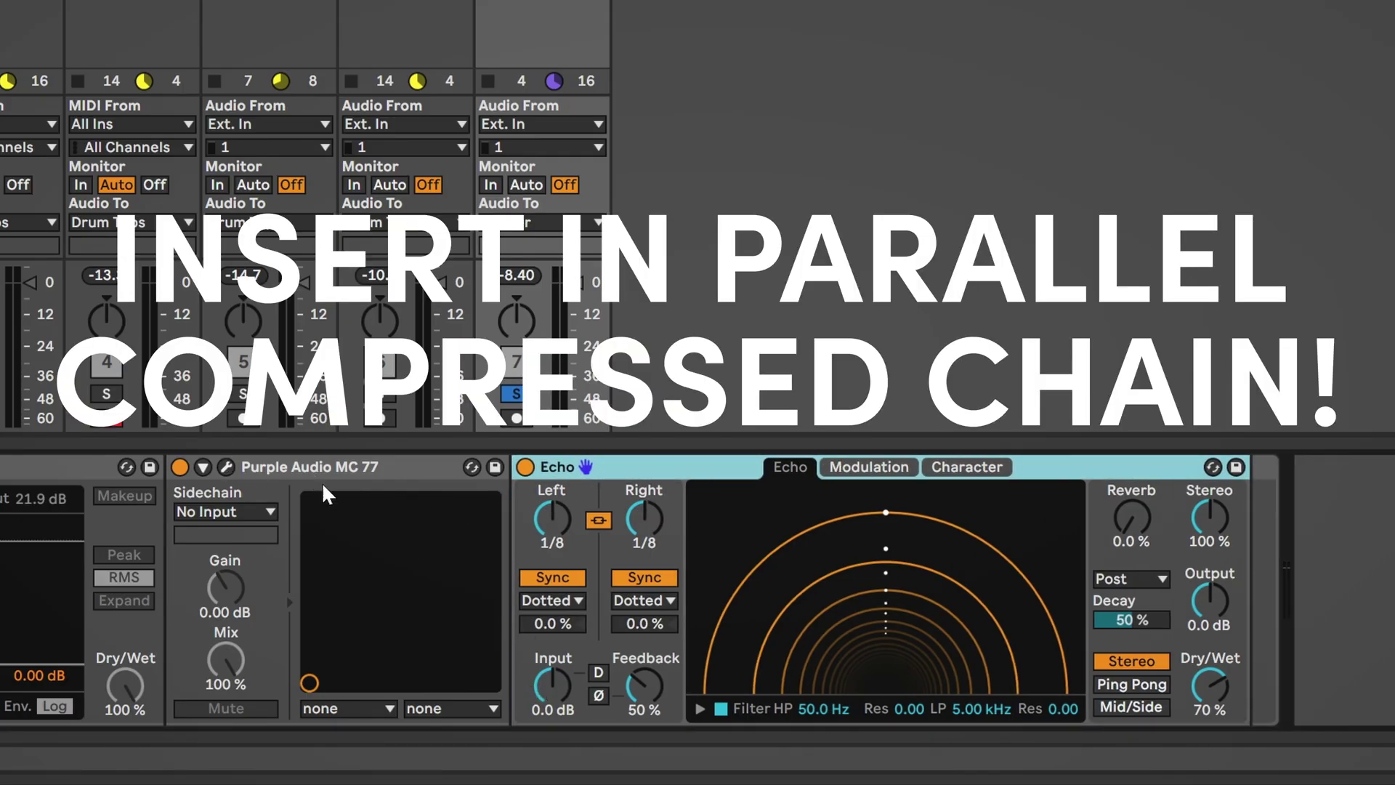
left_click(1211, 686)
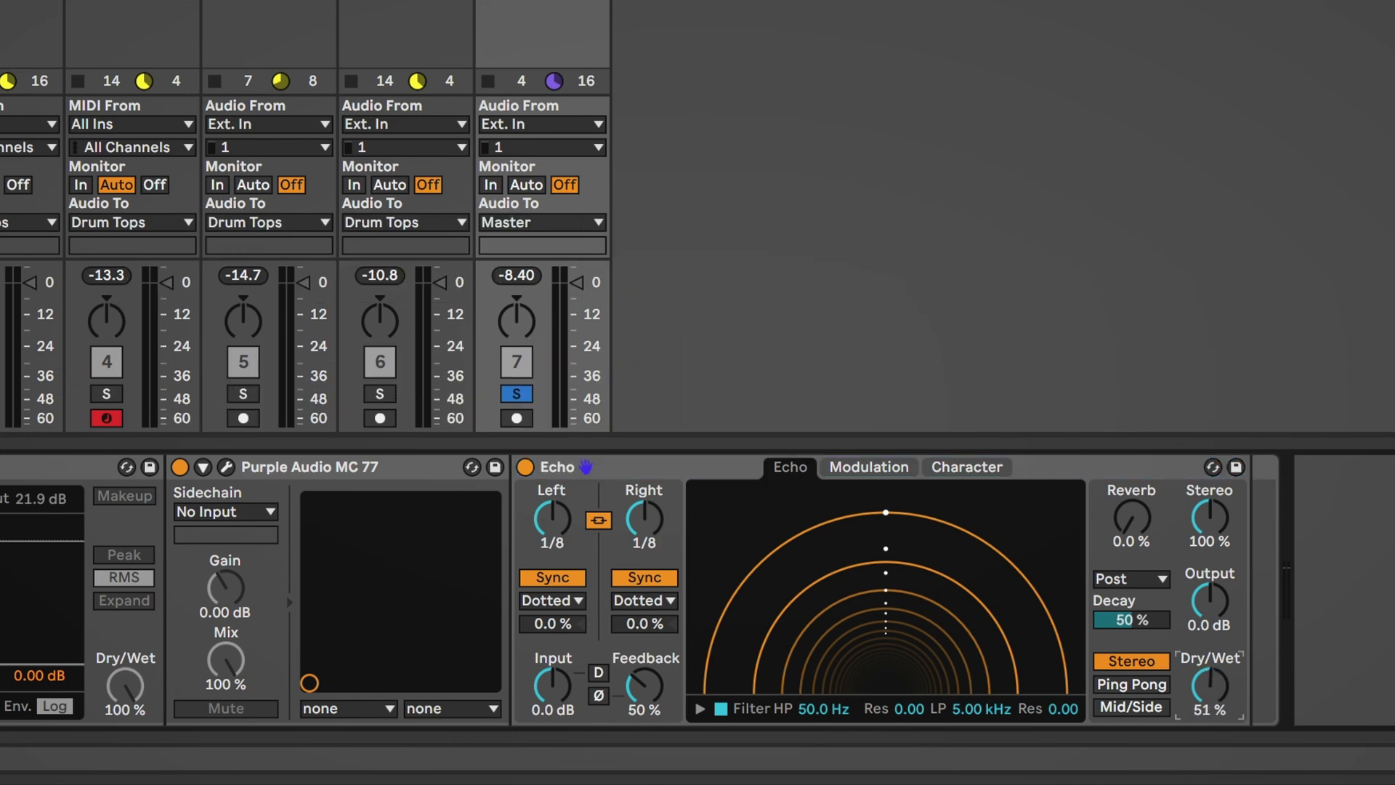
left_click_drag(1209, 686, 1210, 683)
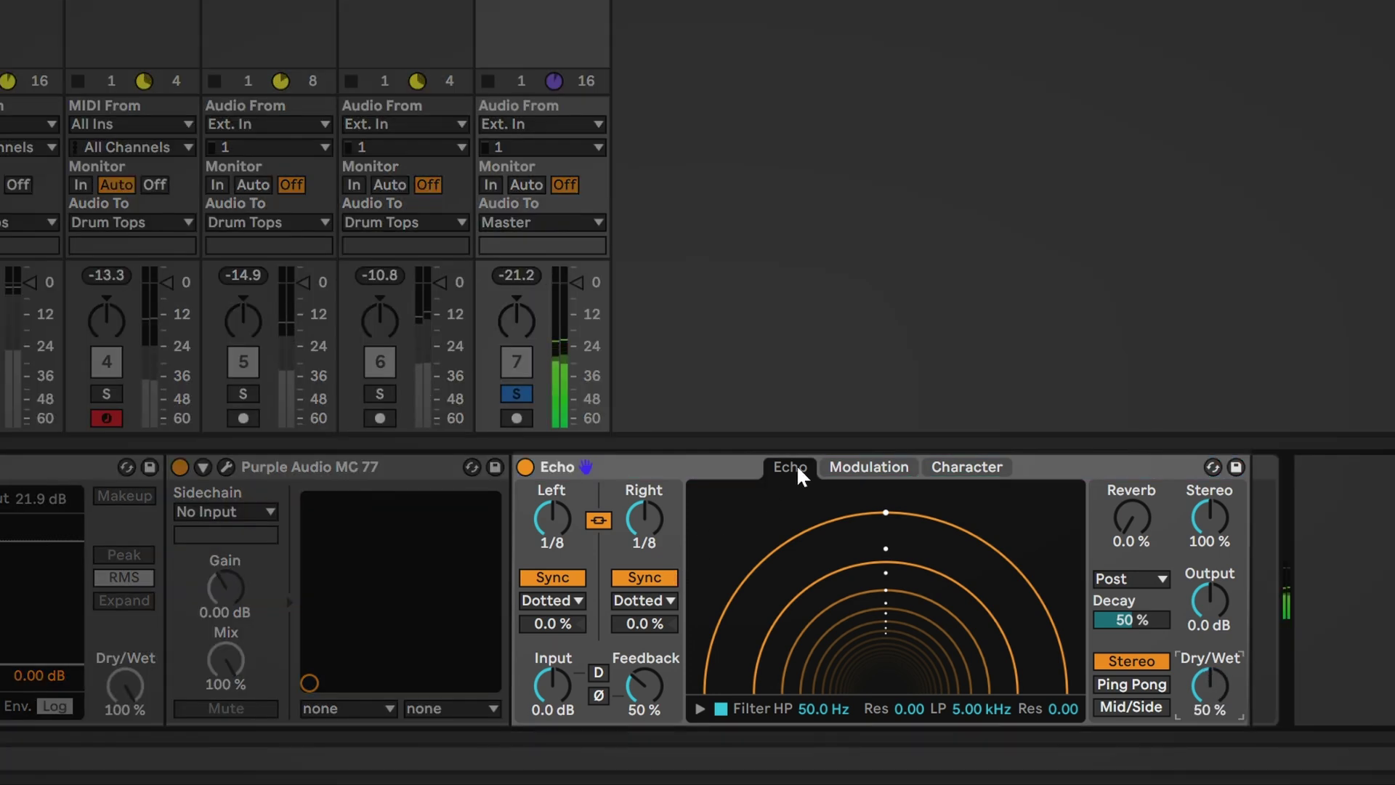
Unlink Echo delays with Right at 1/4, dry/wet 16%, reverb 17%, stereo 130%
left_click(644, 578)
left_click(642, 578)
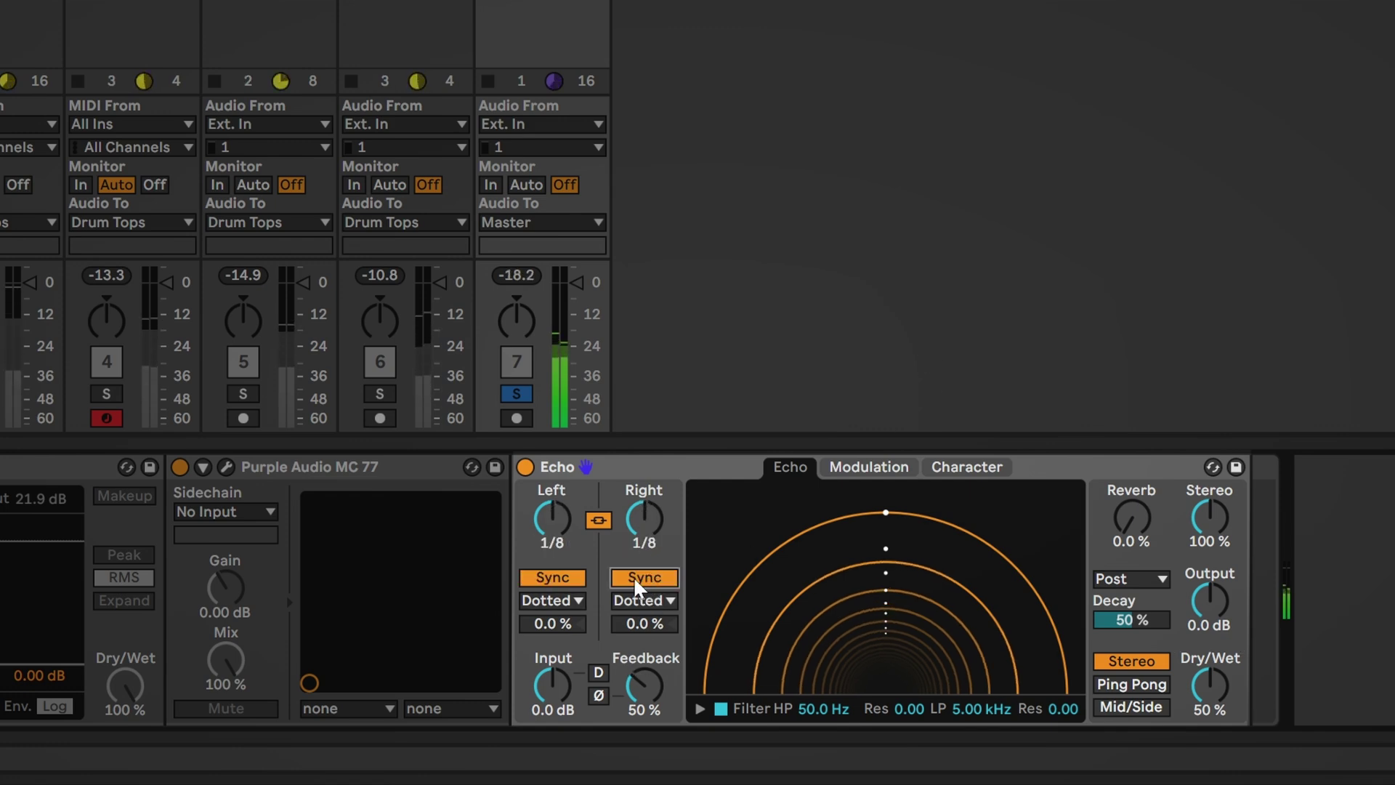
left_click(598, 520)
left_click_drag(642, 520, 642, 508)
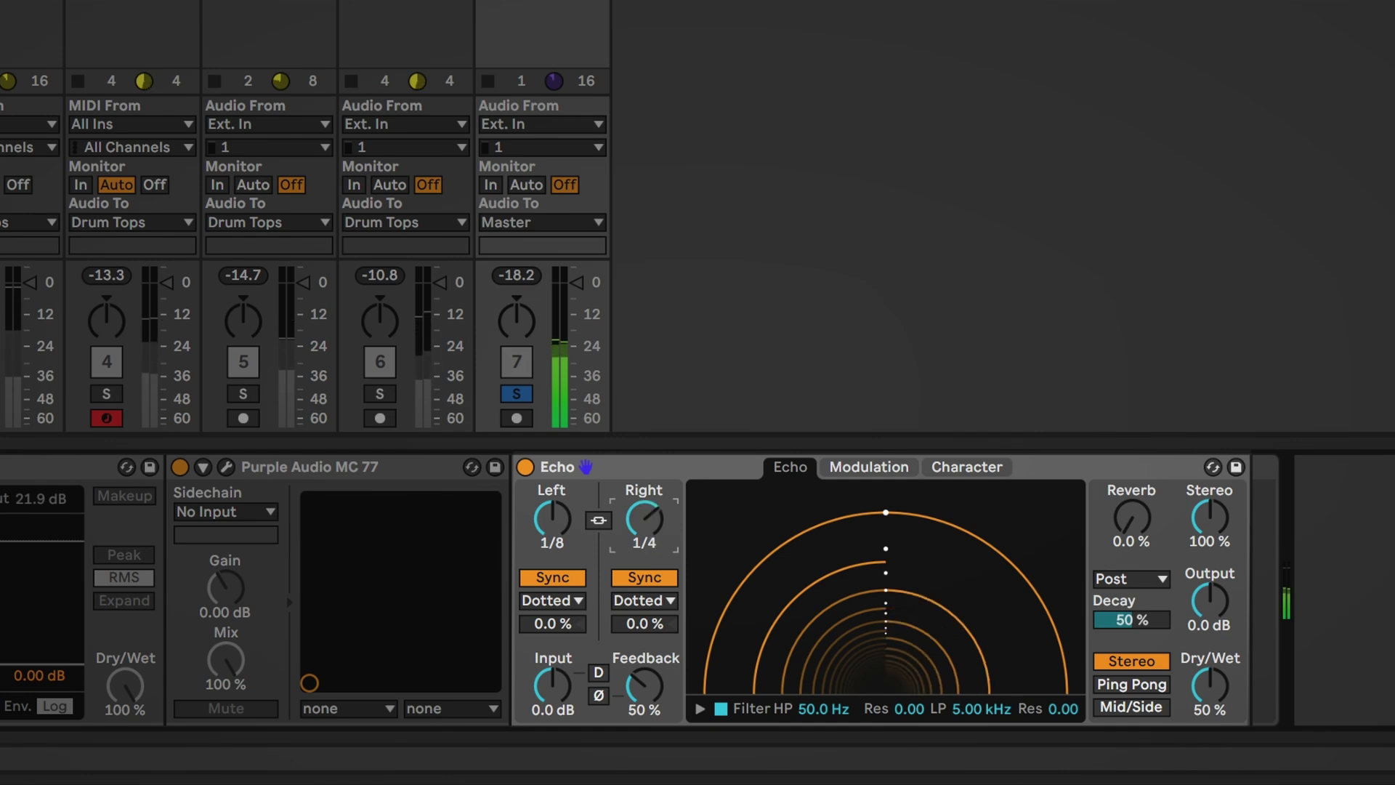
left_click_drag(1209, 686, 1209, 718)
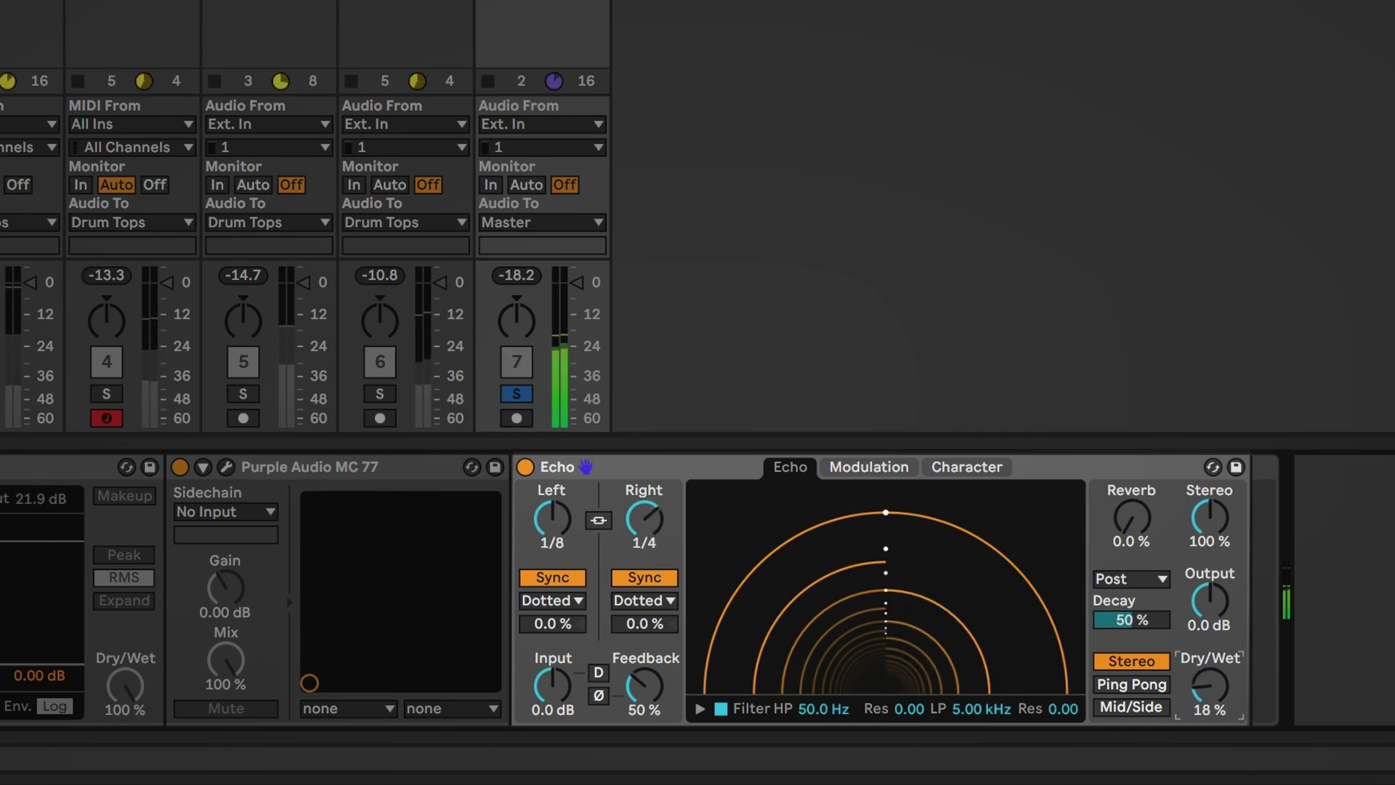
left_click_drag(1135, 538, 1135, 526)
left_click_drag(1226, 536, 1226, 523)
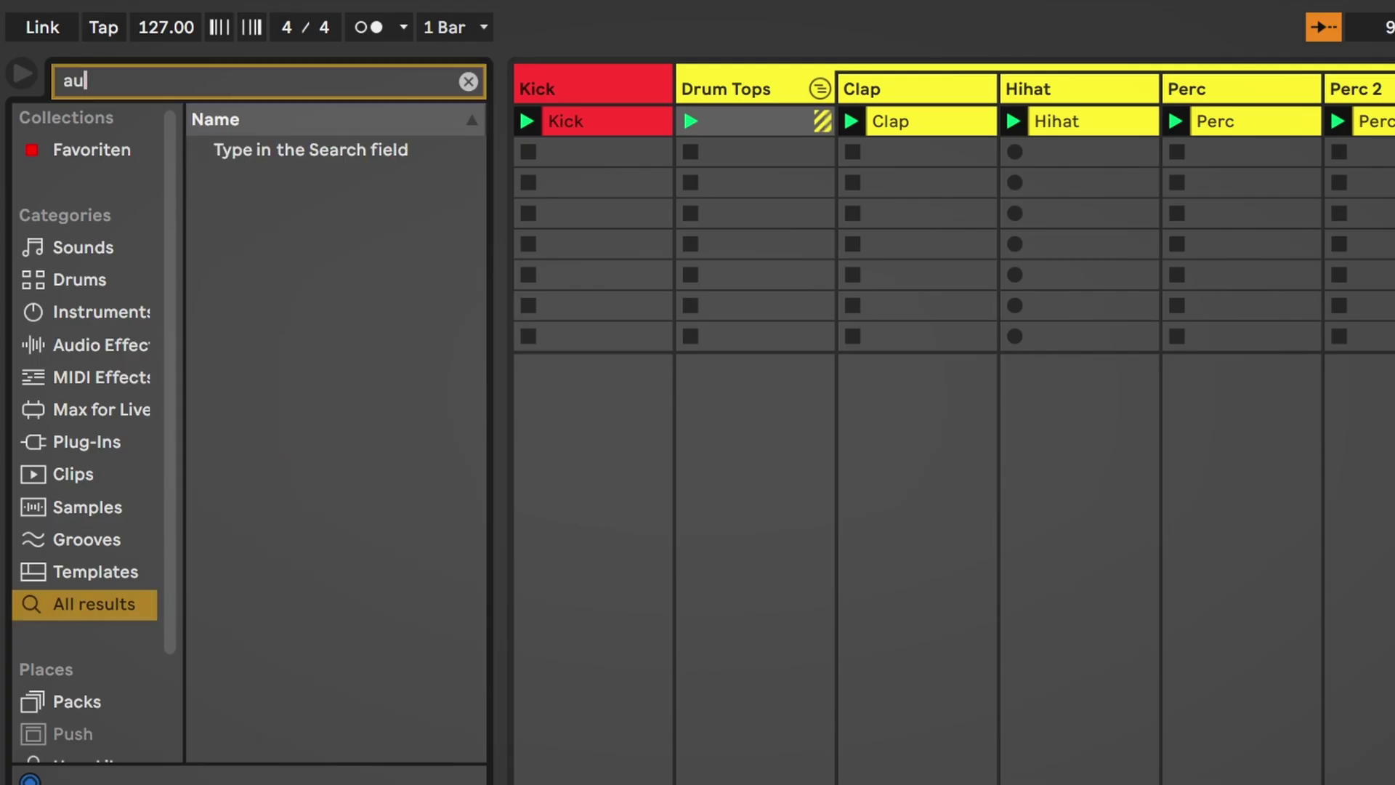
Load Auto Filter into the bass chain and move it in front of the MC 77
type("to")
key("Down")
key("Return")
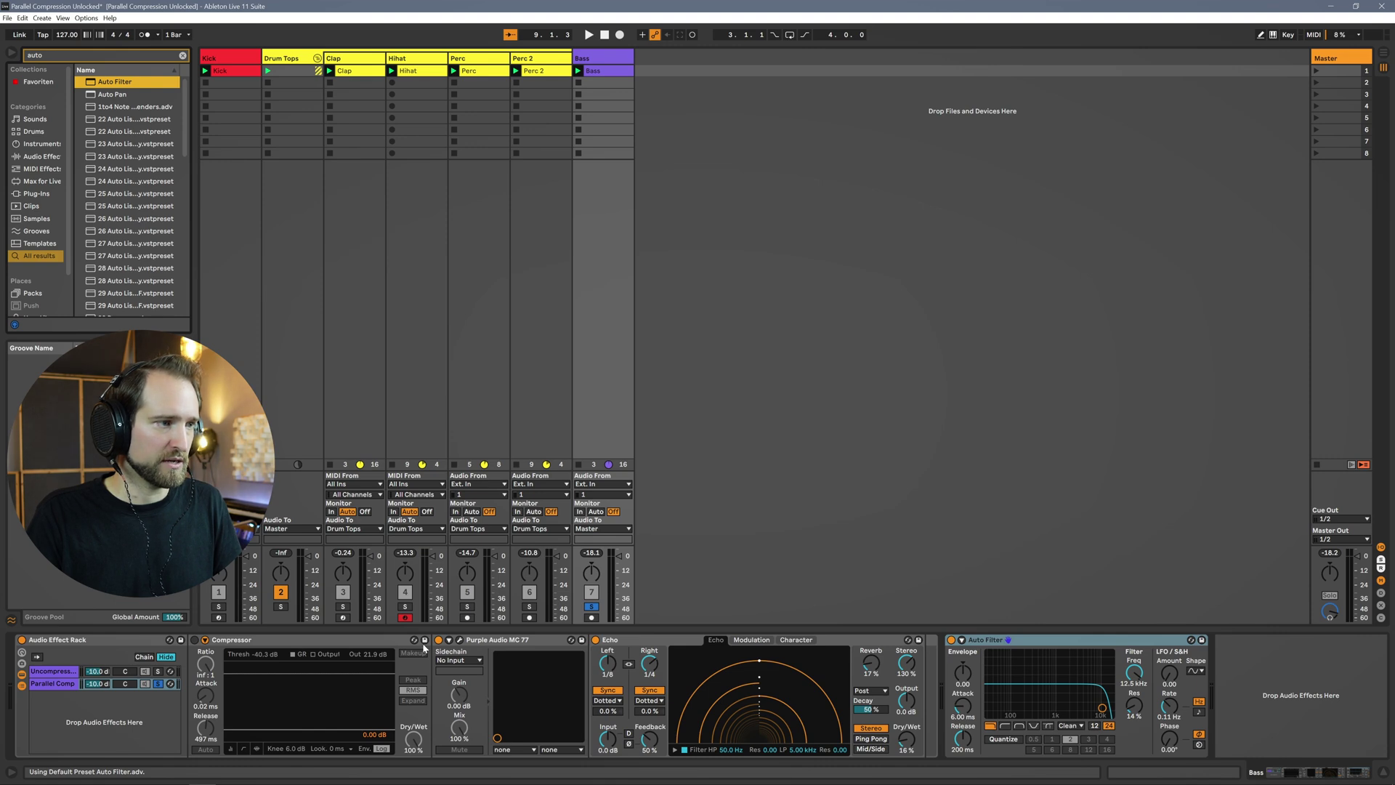
left_click(480, 672)
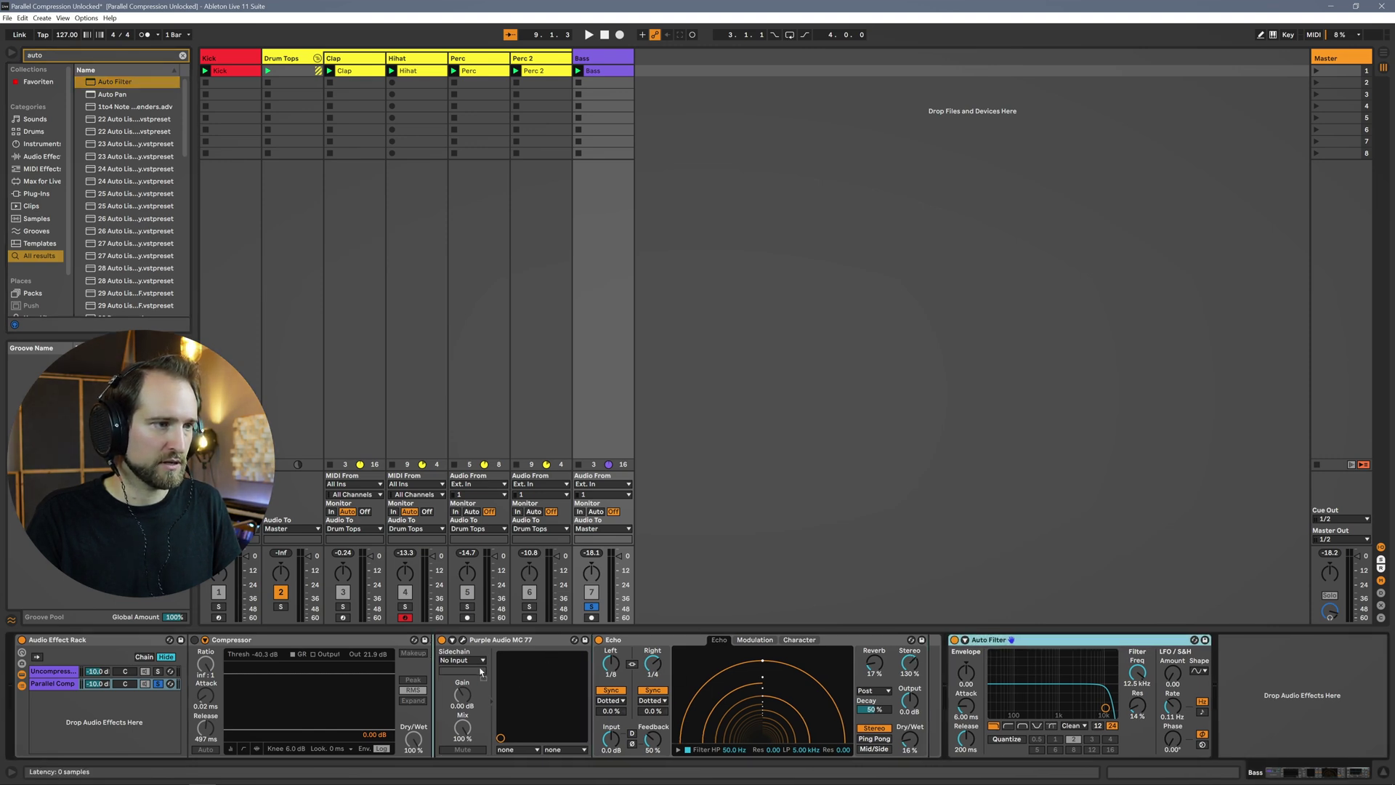
left_click_drag(434, 669, 434, 669)
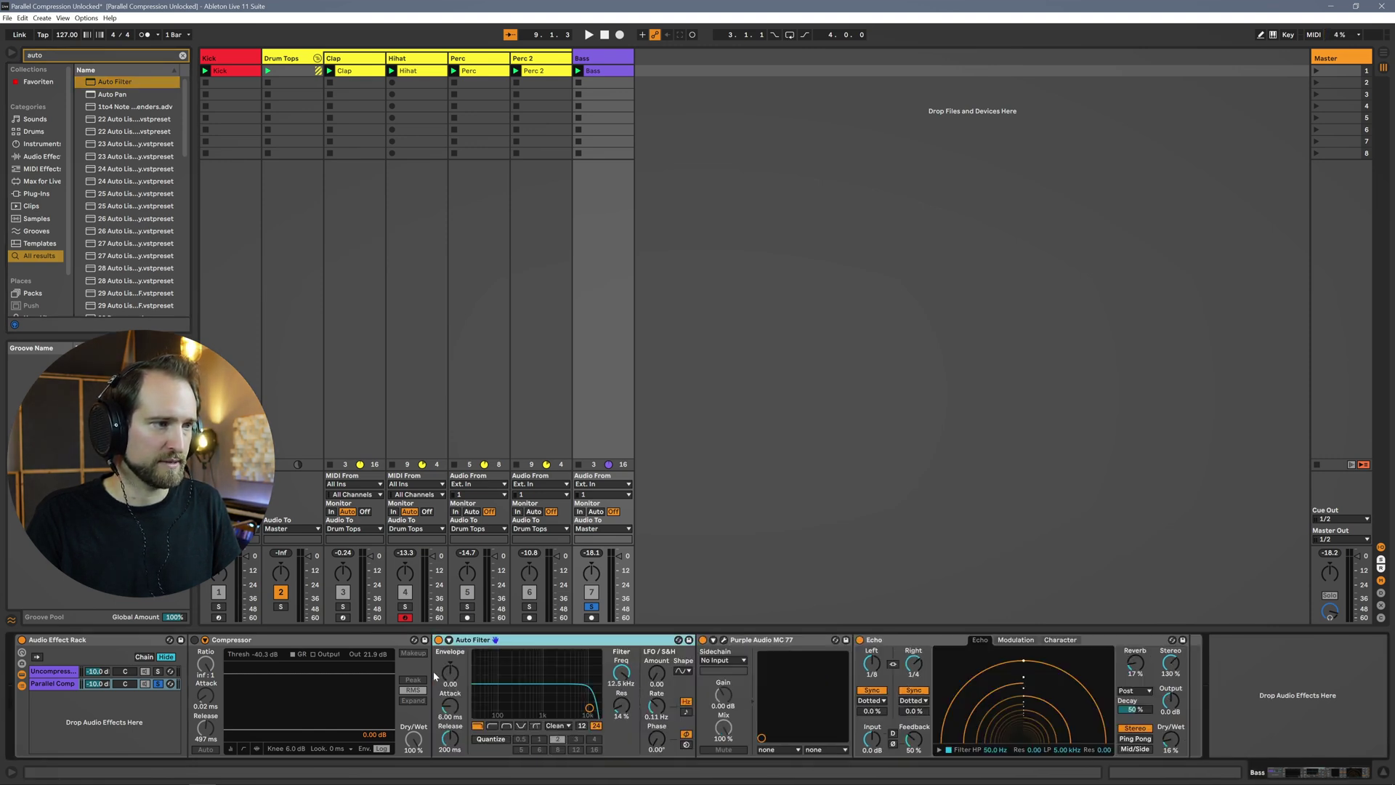
Make the Auto Filter a high-pass at about 461 Hz with 53% resonance
left_click(492, 725)
left_click_drag(591, 709, 564, 692)
left_click_drag(701, 566, 610, 565)
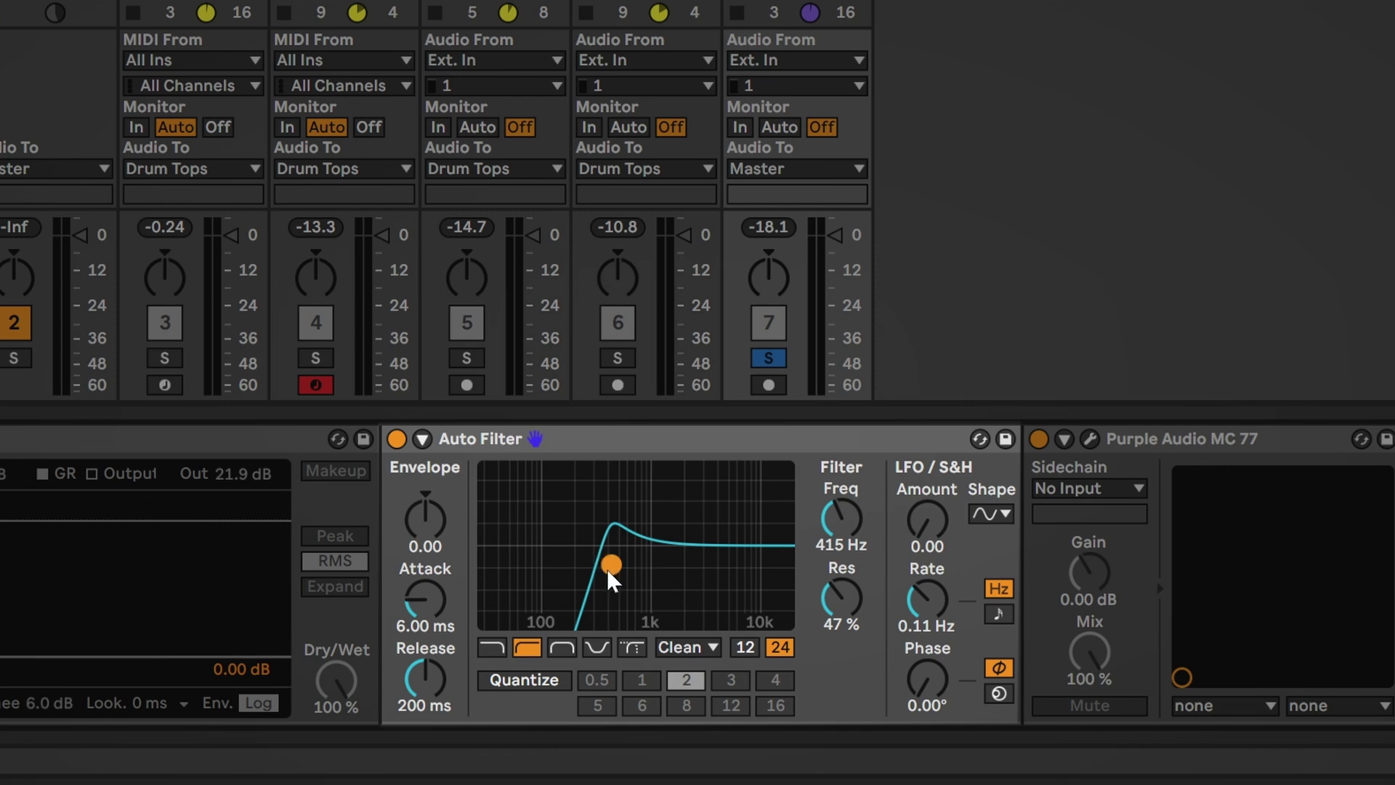
mouse_move(608, 568)
left_mouse_down()
mouse_move(648, 549)
mouse_move(615, 555)
left_mouse_up()
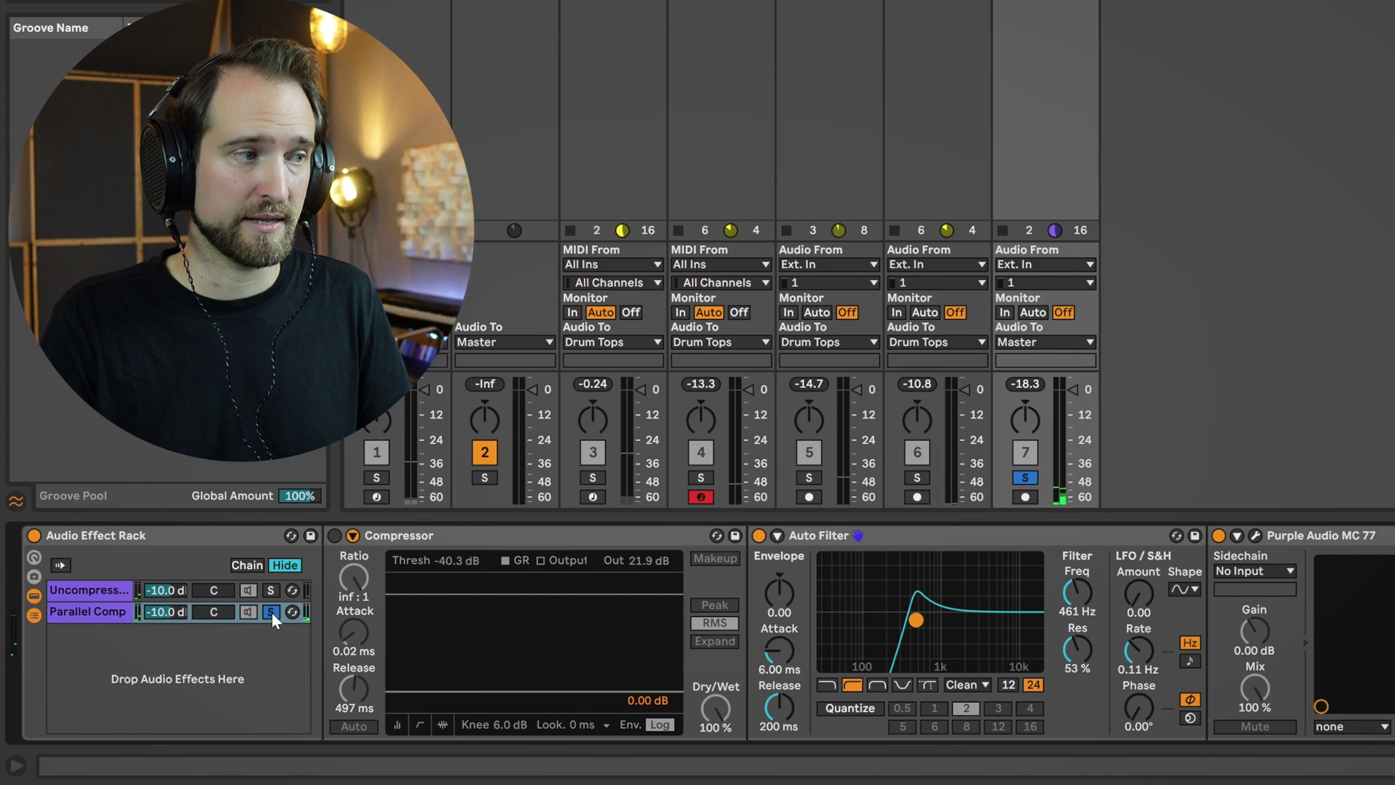
Unsolo the Parallel Comp chain, play the loop, and compare it muted versus re-enabled
left_click(272, 613)
key("space")
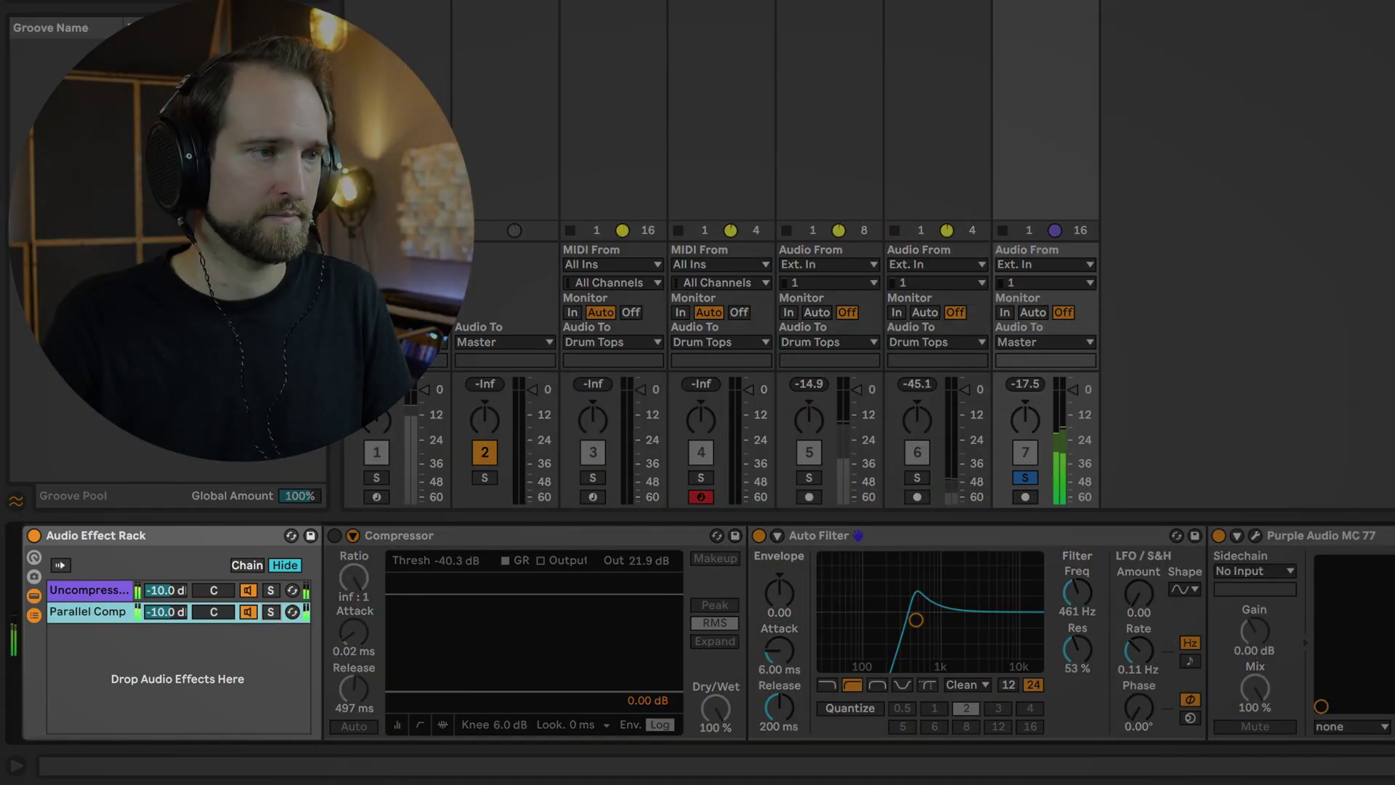
left_click(248, 612)
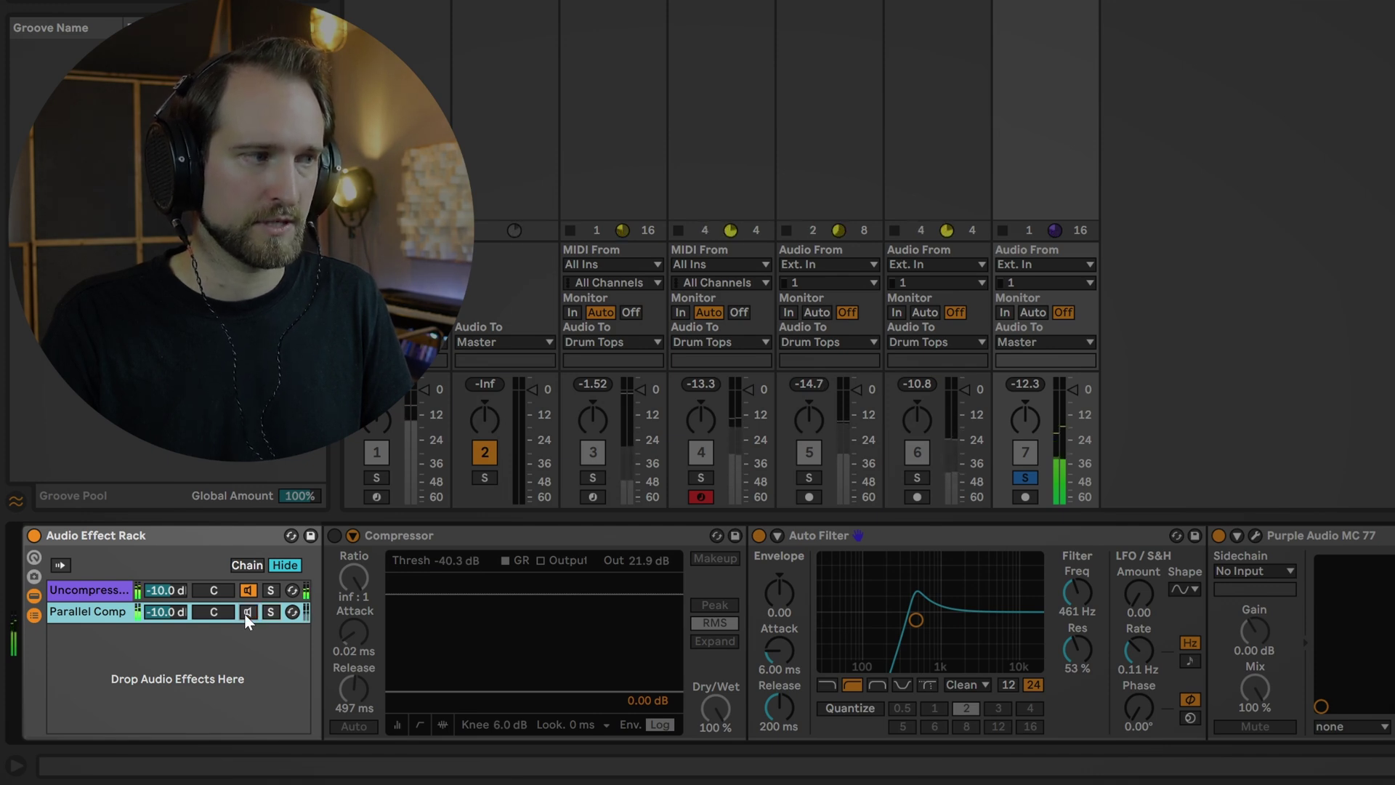
left_click(248, 612)
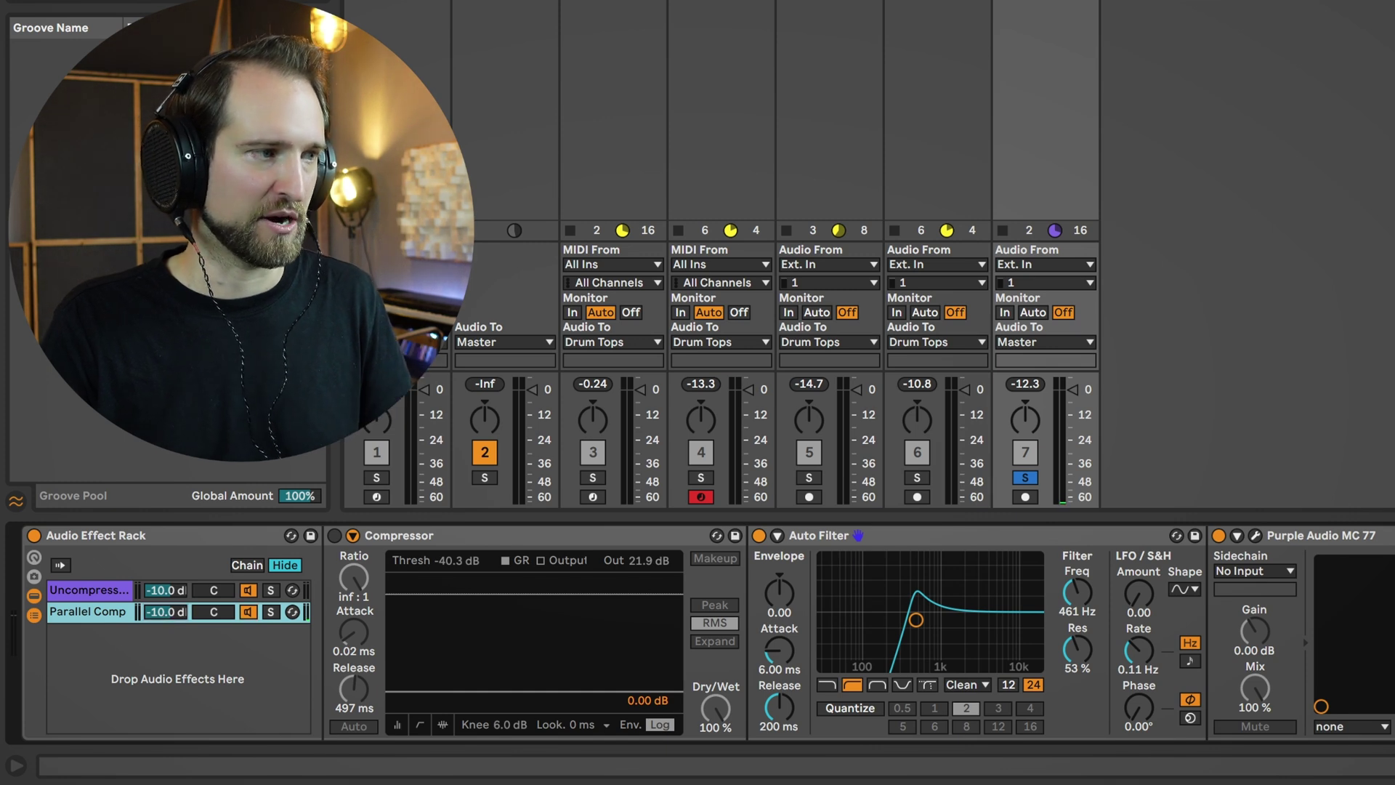
Set the uncompressed chain volume to -4.0 dB and Parallel Comp to -18.0 dB
left_click_drag(161, 612, 161, 626)
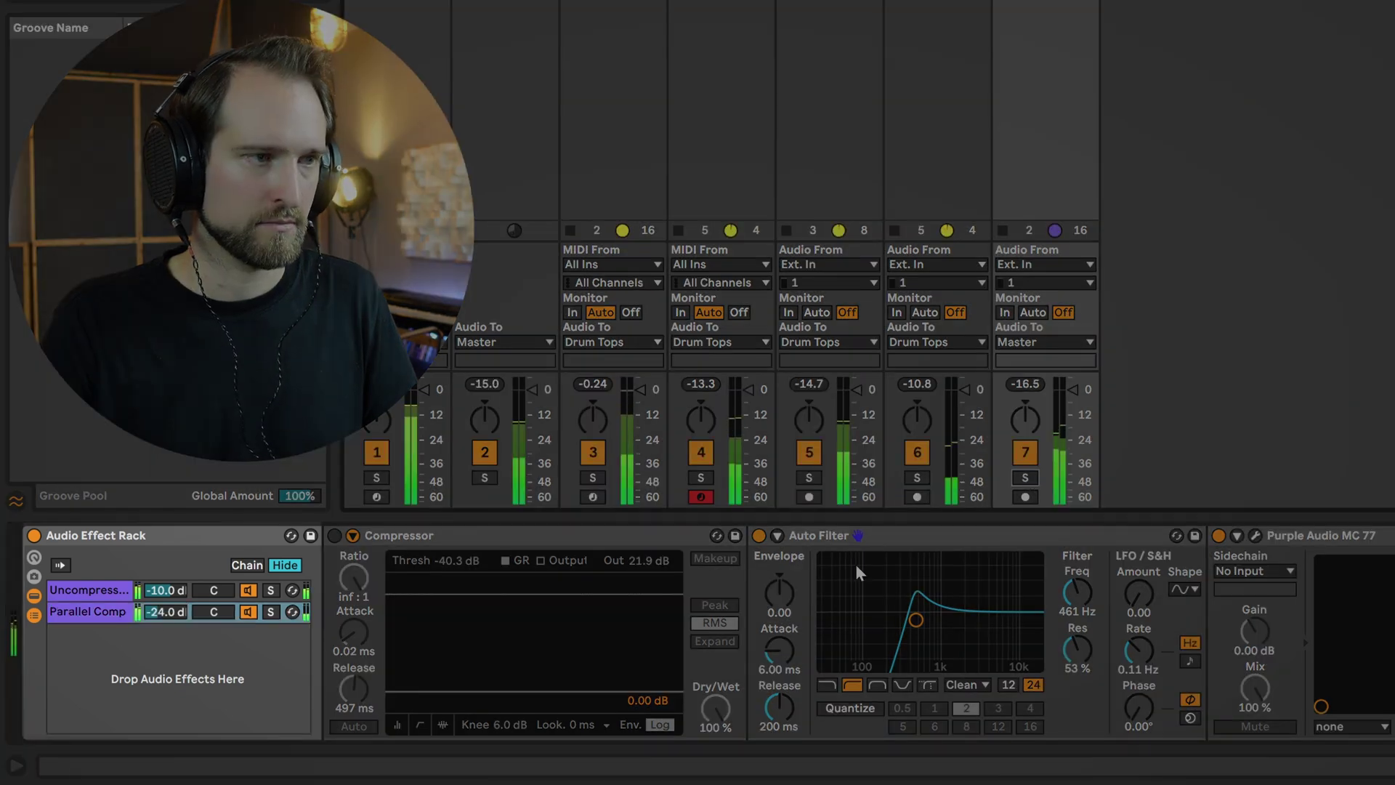
left_click_drag(163, 592, 166, 581)
left_click(167, 592)
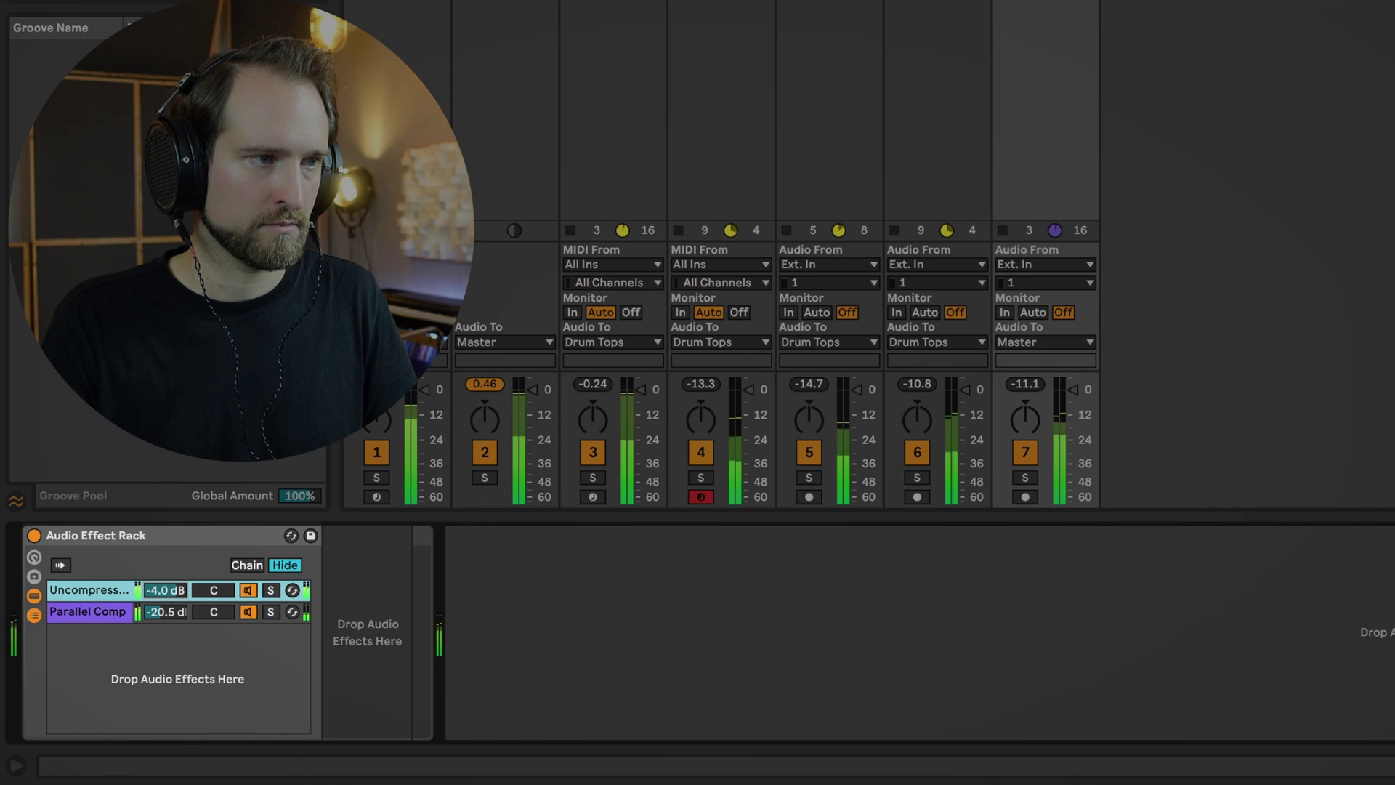
left_click(159, 613)
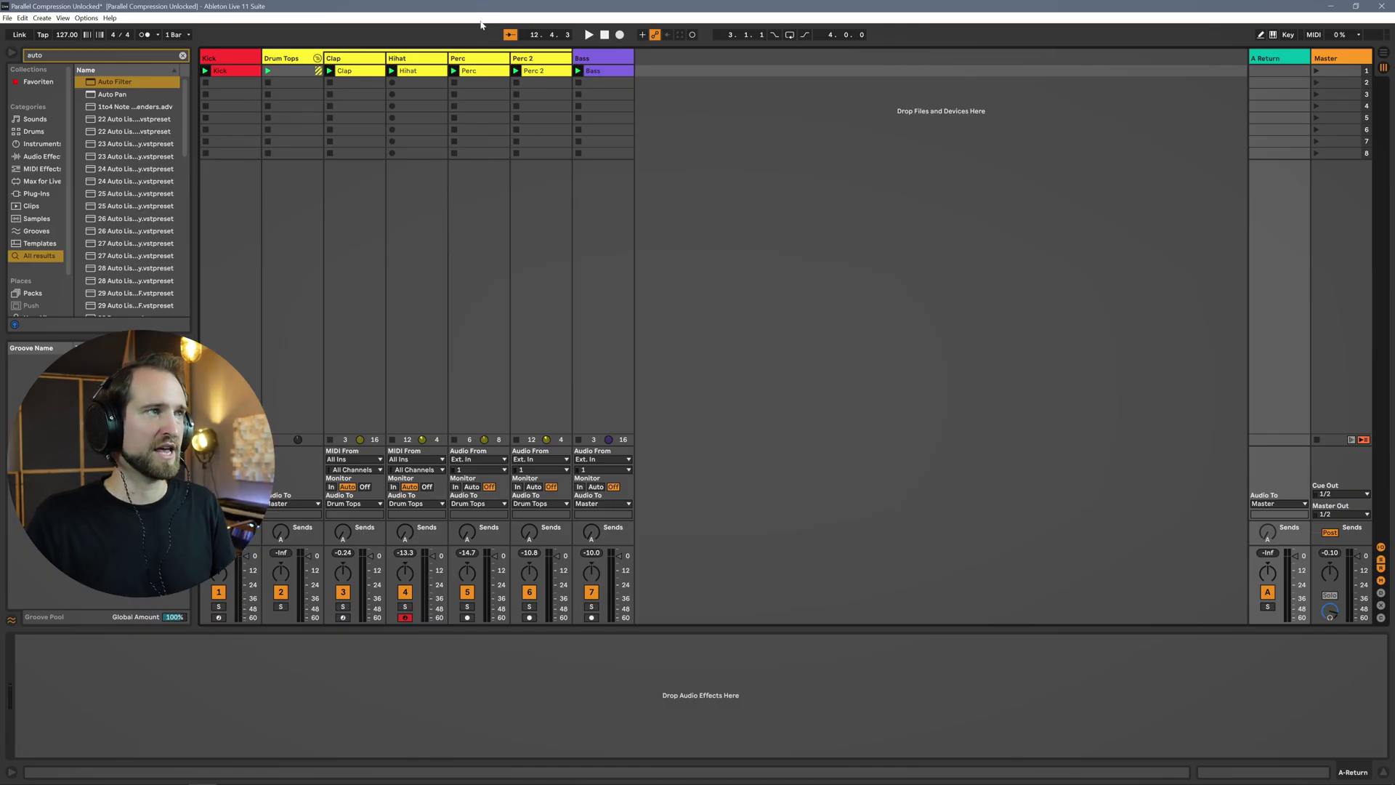
Solo the Drum Tops group and play the loop briefly to hear it alone
left_click(285, 62)
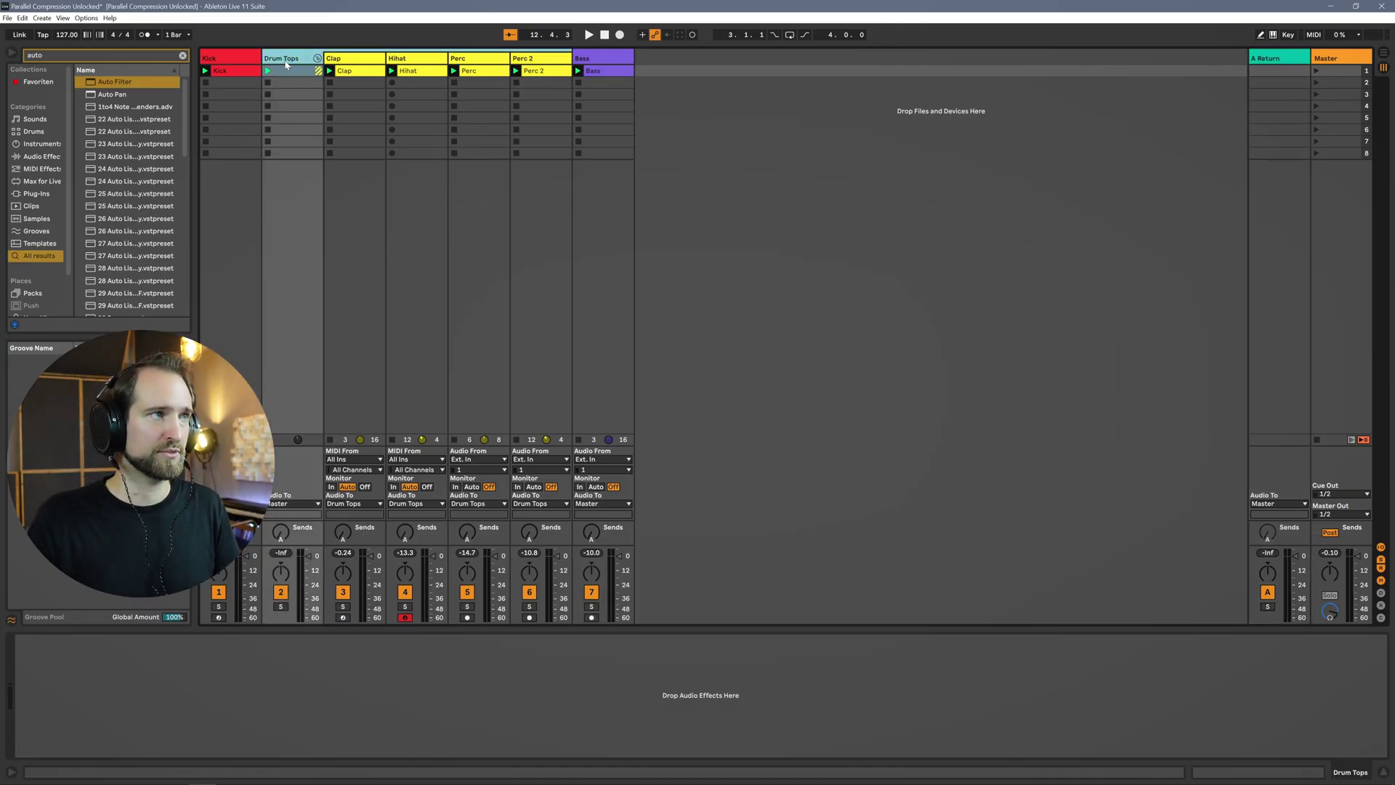
left_click(280, 607)
key("space")
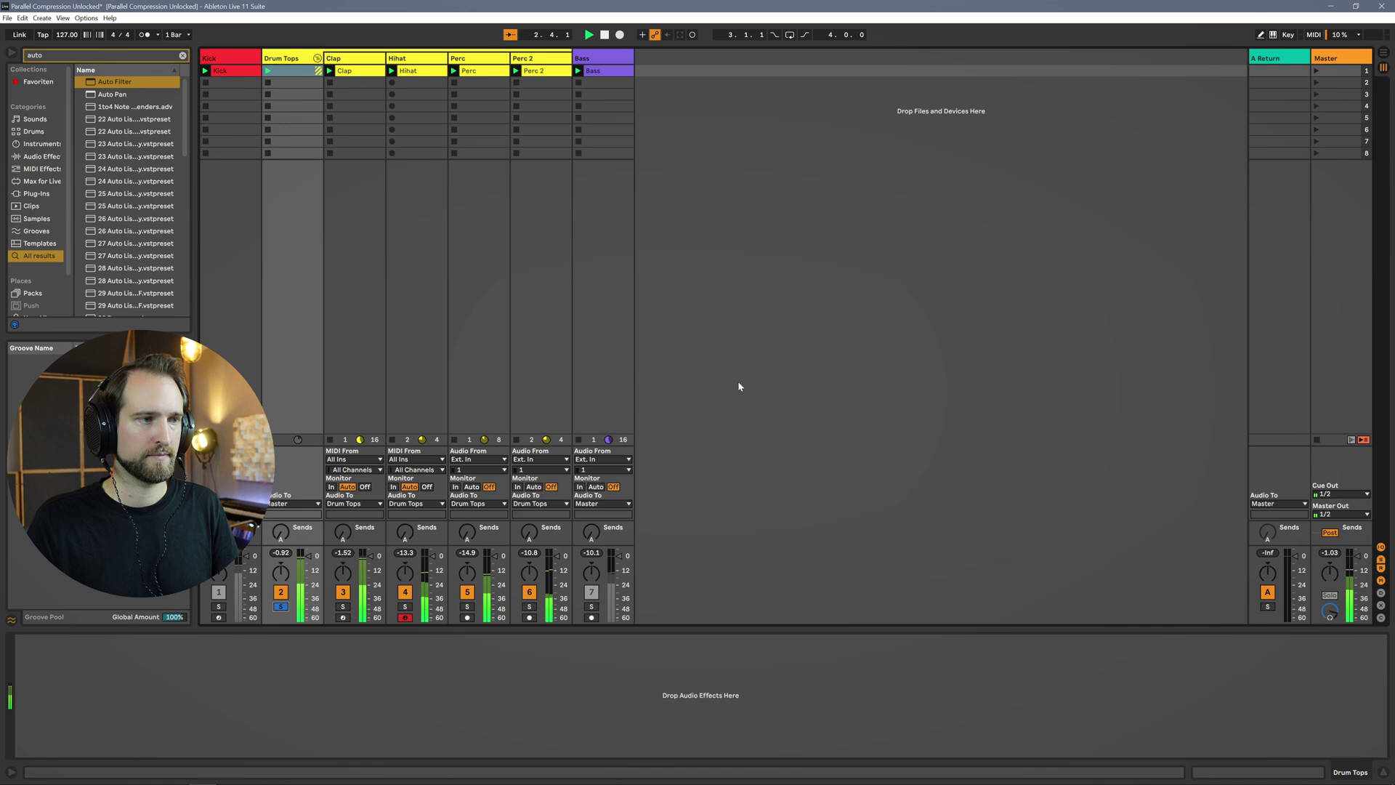
key("space")
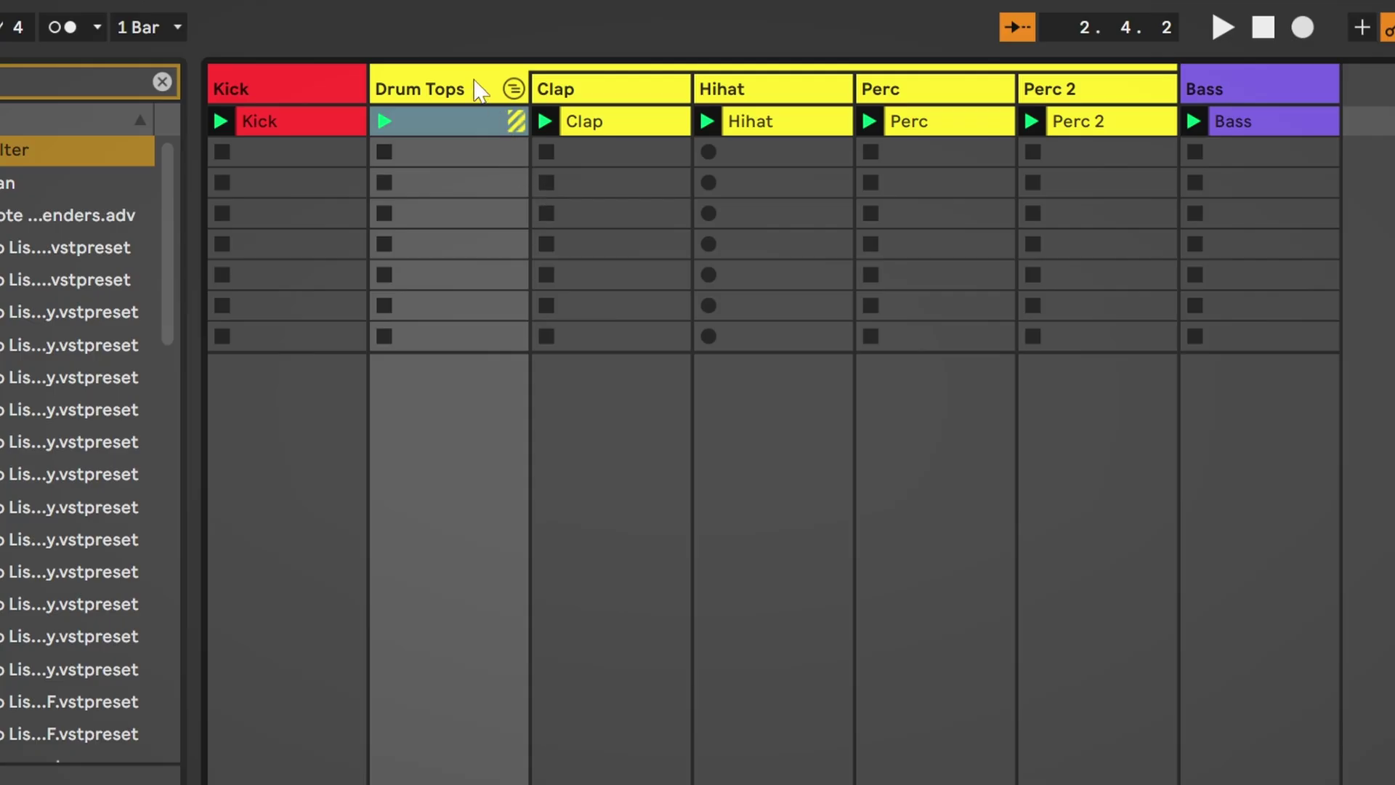
Step through the Drum Tops group's Clap, Hihat, Perc and Perc 2 tracks
left_click(303, 59)
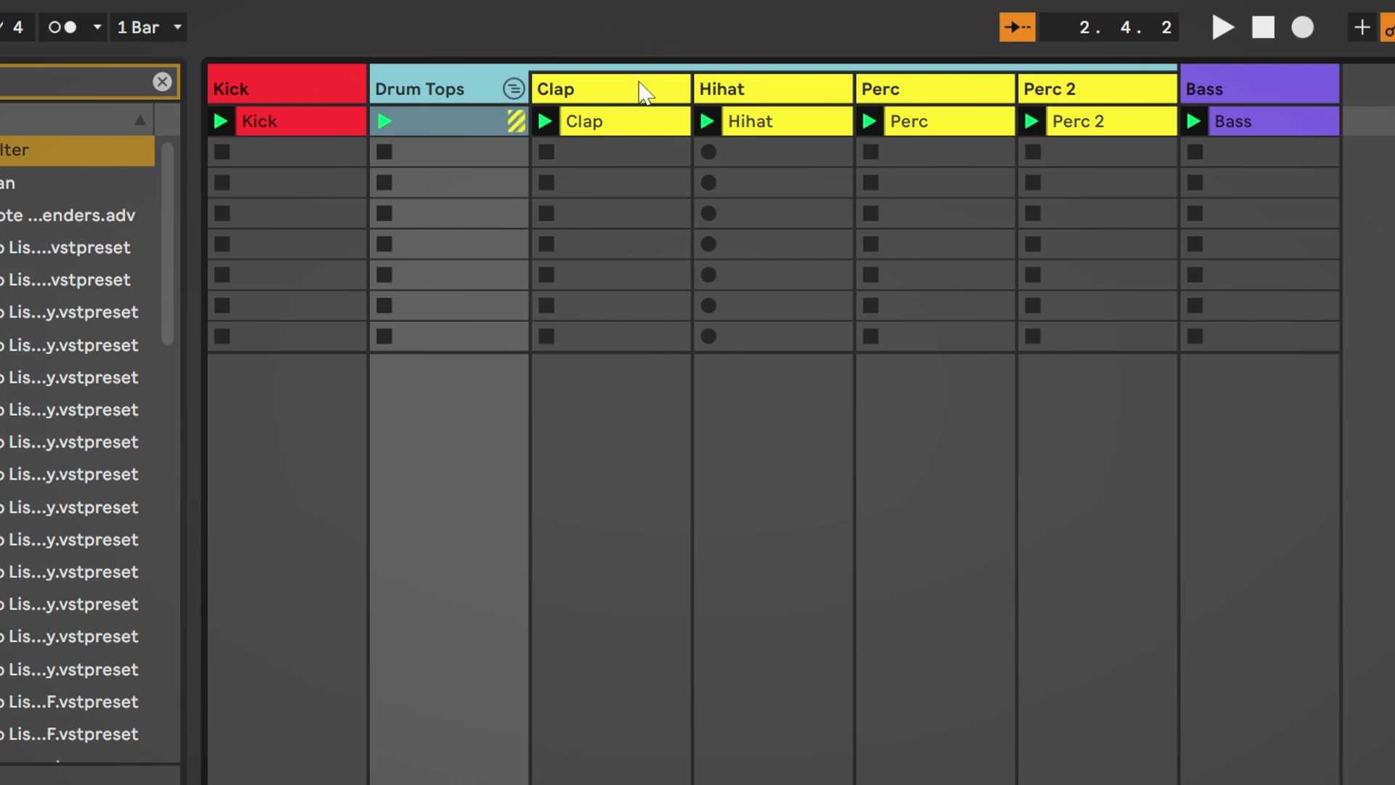
left_click(644, 93)
left_click(737, 93)
left_click(996, 93)
left_click(1071, 91)
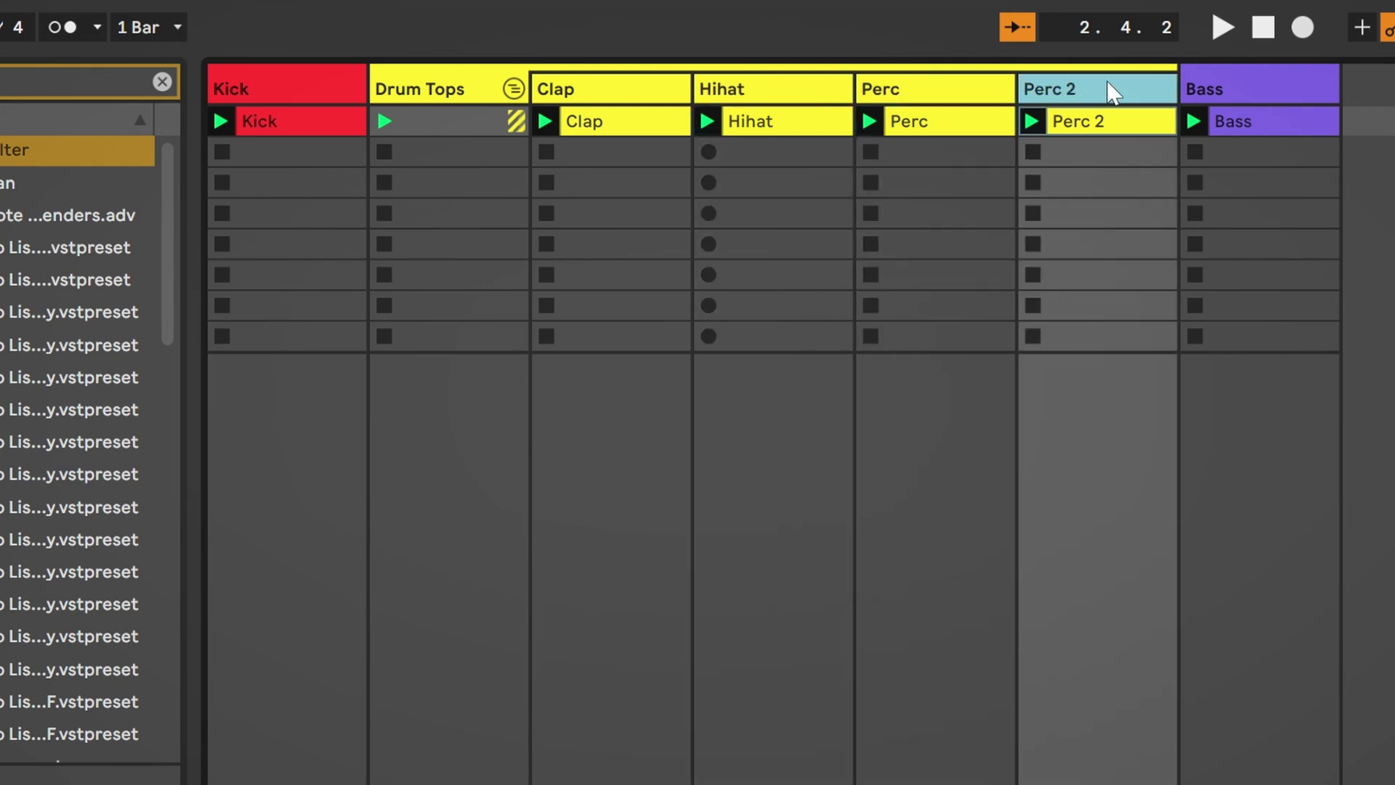
left_click(446, 100)
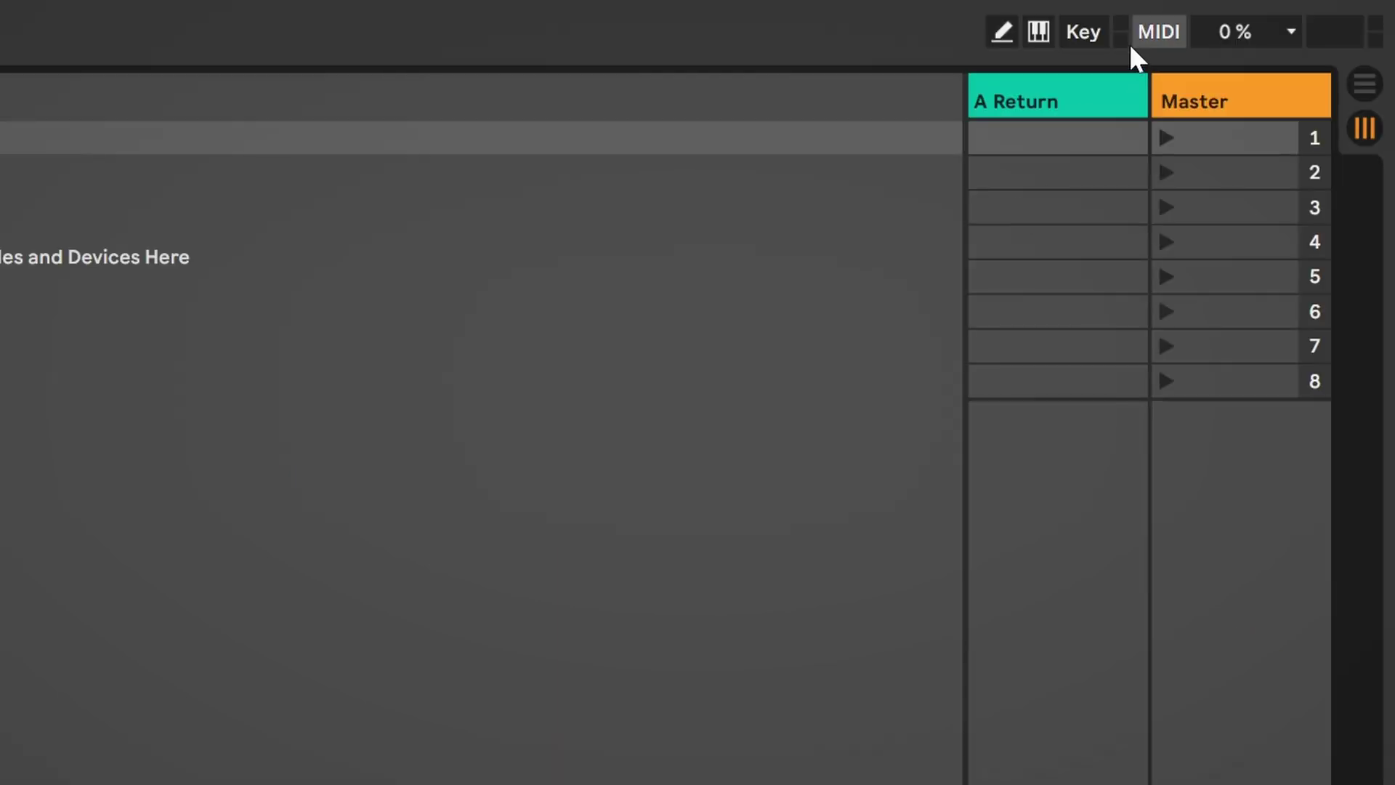
Load a Glue Compressor onto return track A via a 'glue' browser search
left_click(1044, 104)
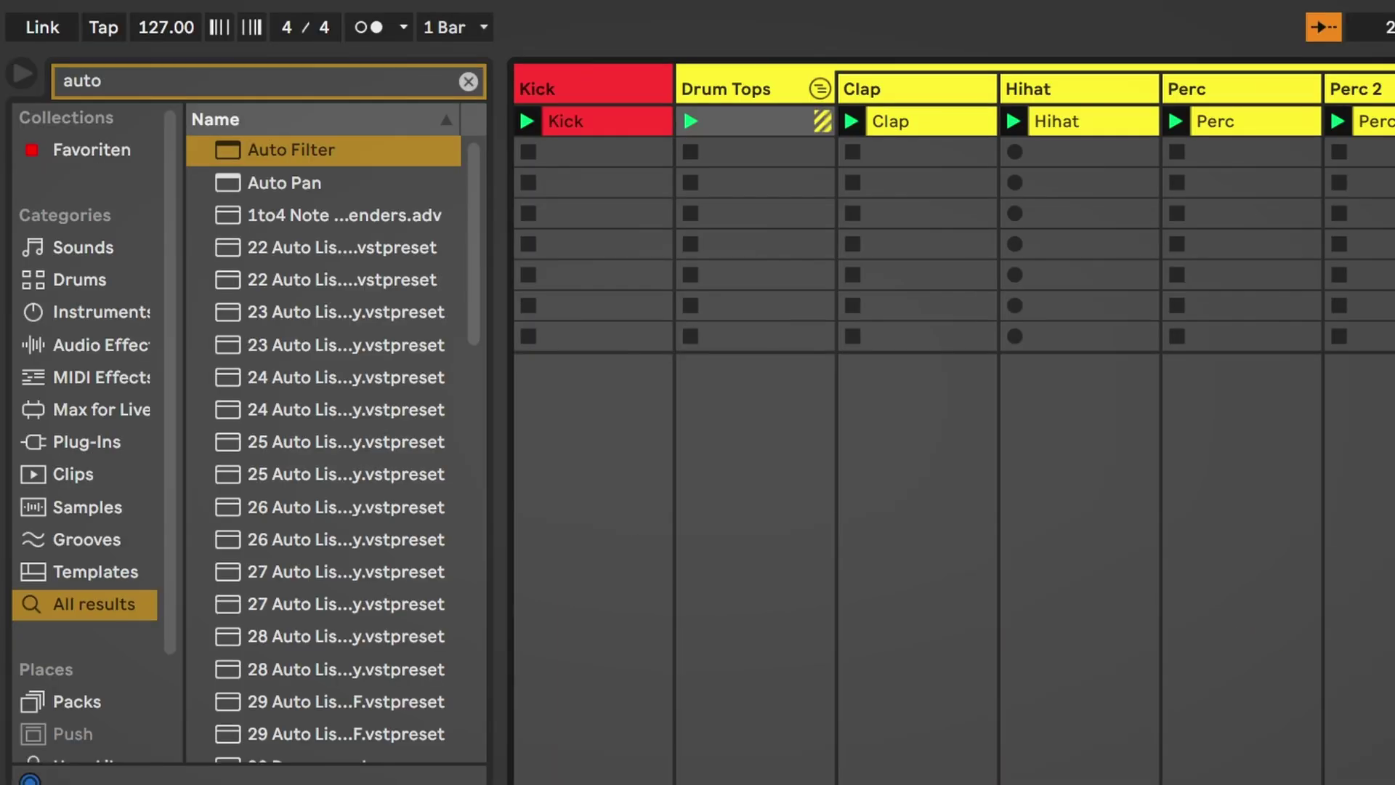
key("ctrl+f")
type("glue")
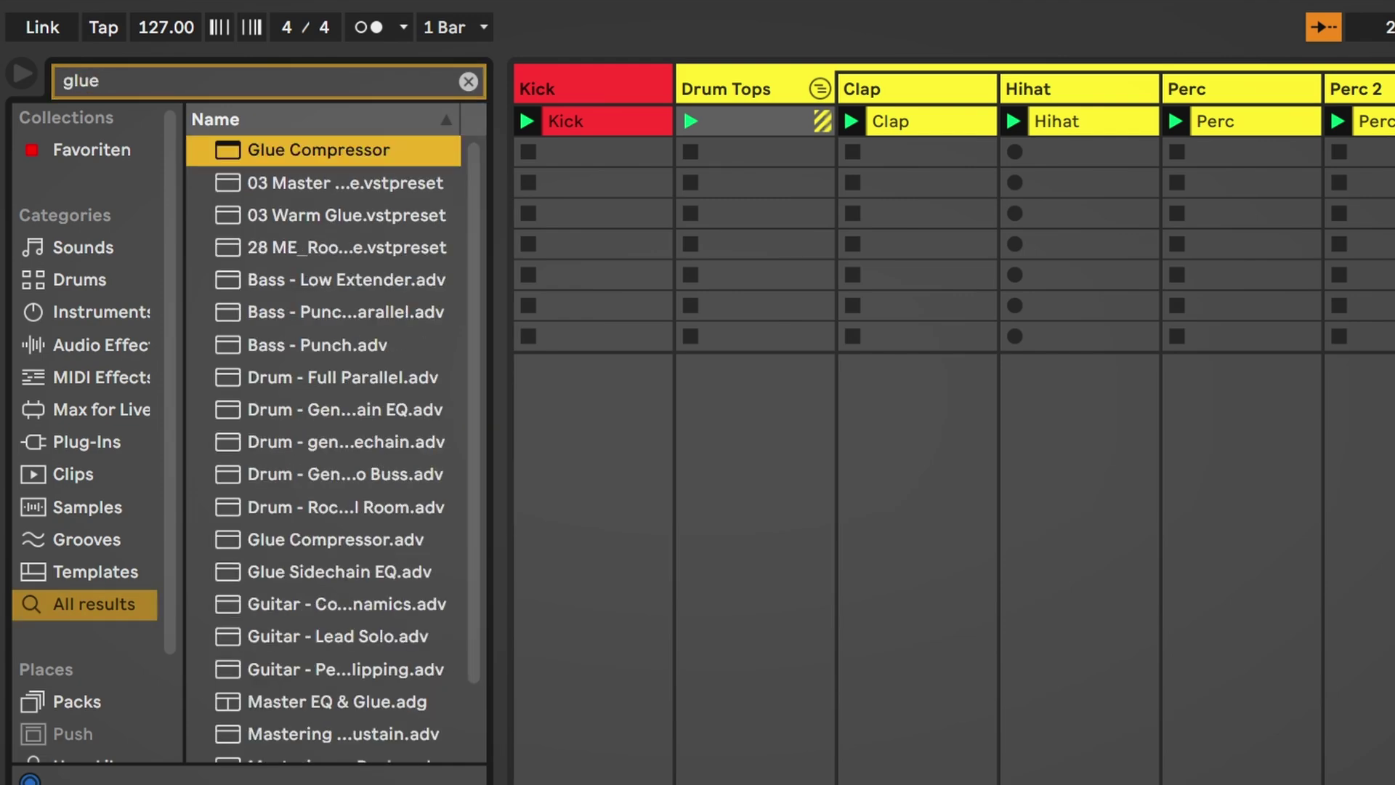
key("Return")
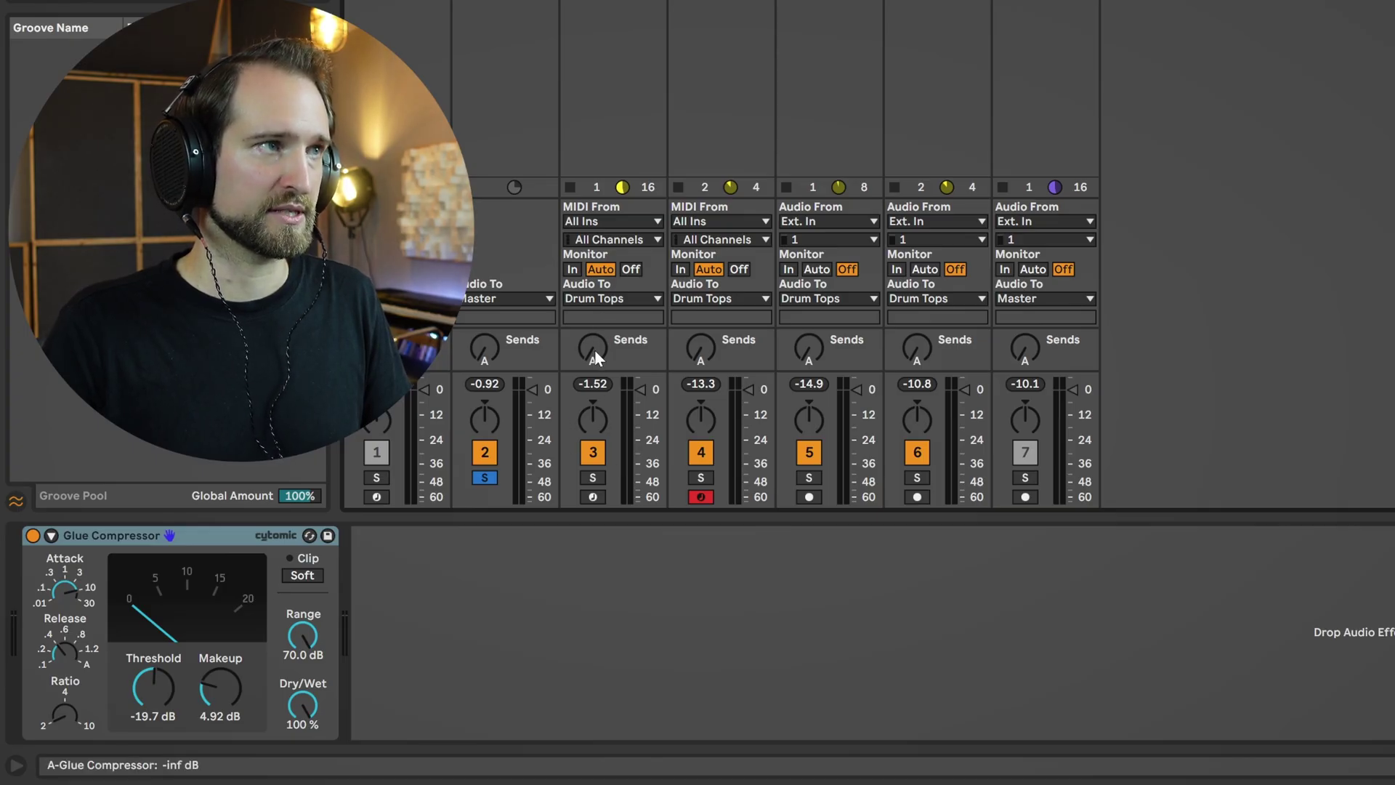
Turn up Send A on the Clap, Hihat, Perc and Perc 2 tracks
mouse_move(594, 350)
left_mouse_down()
mouse_move(594, 327)
mouse_move(592, 354)
left_mouse_up()
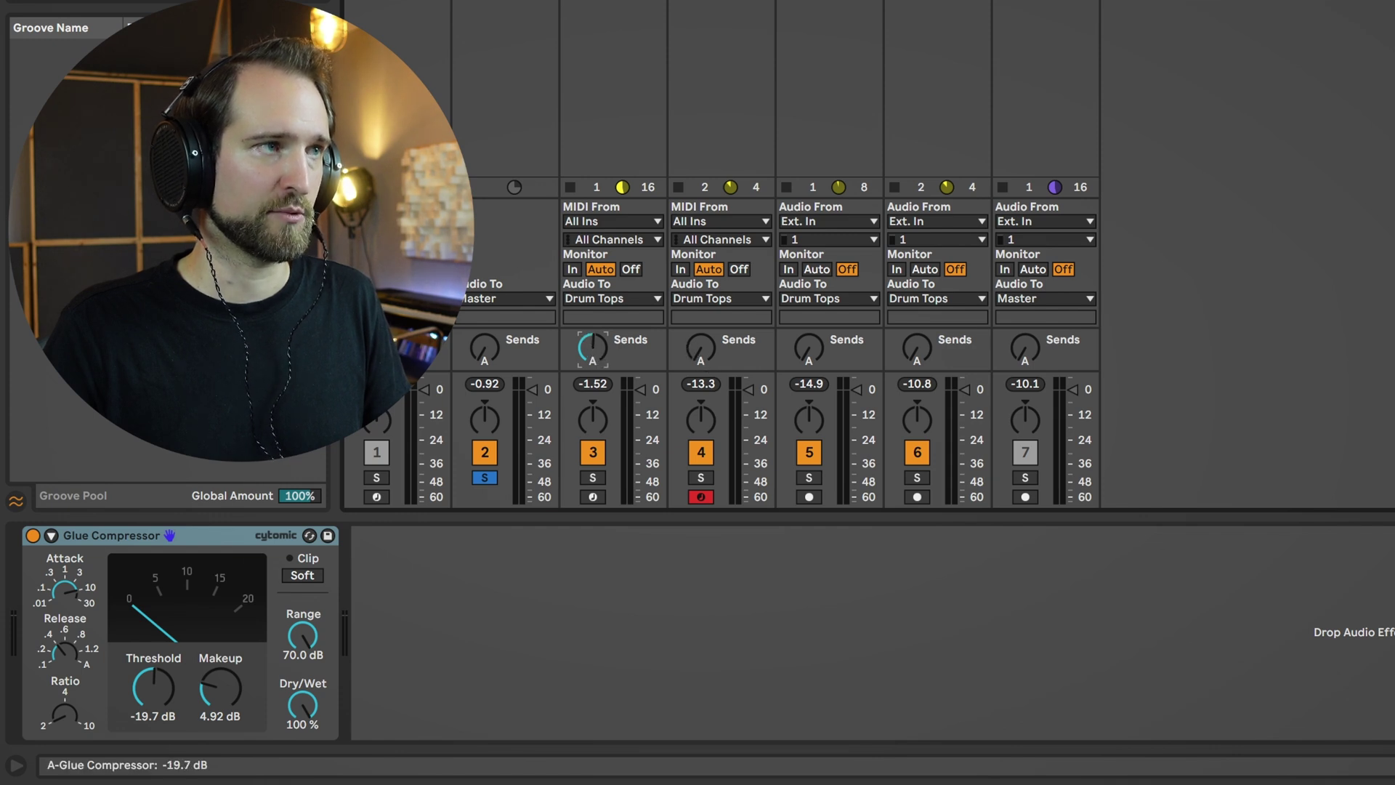
left_click(164, 538)
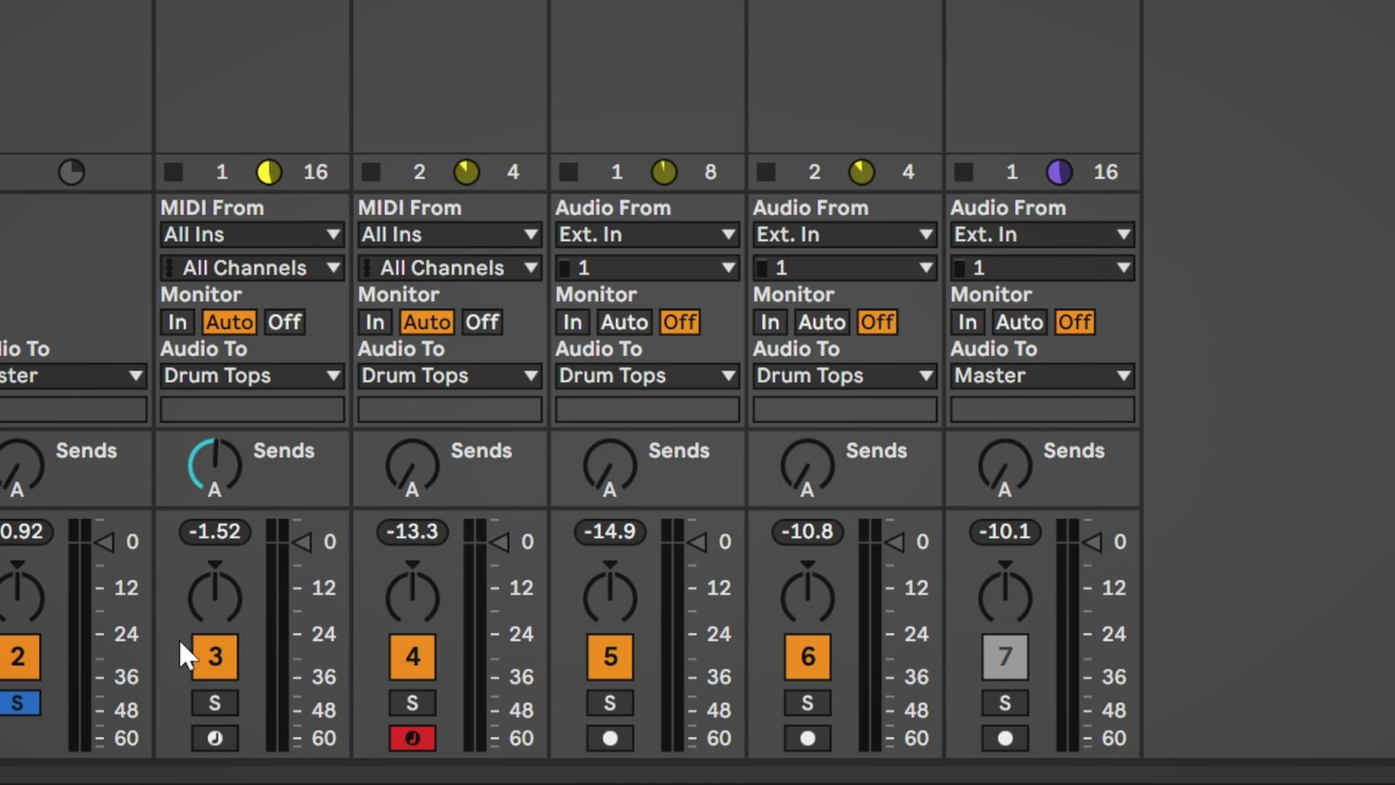
left_click_drag(609, 465, 609, 447)
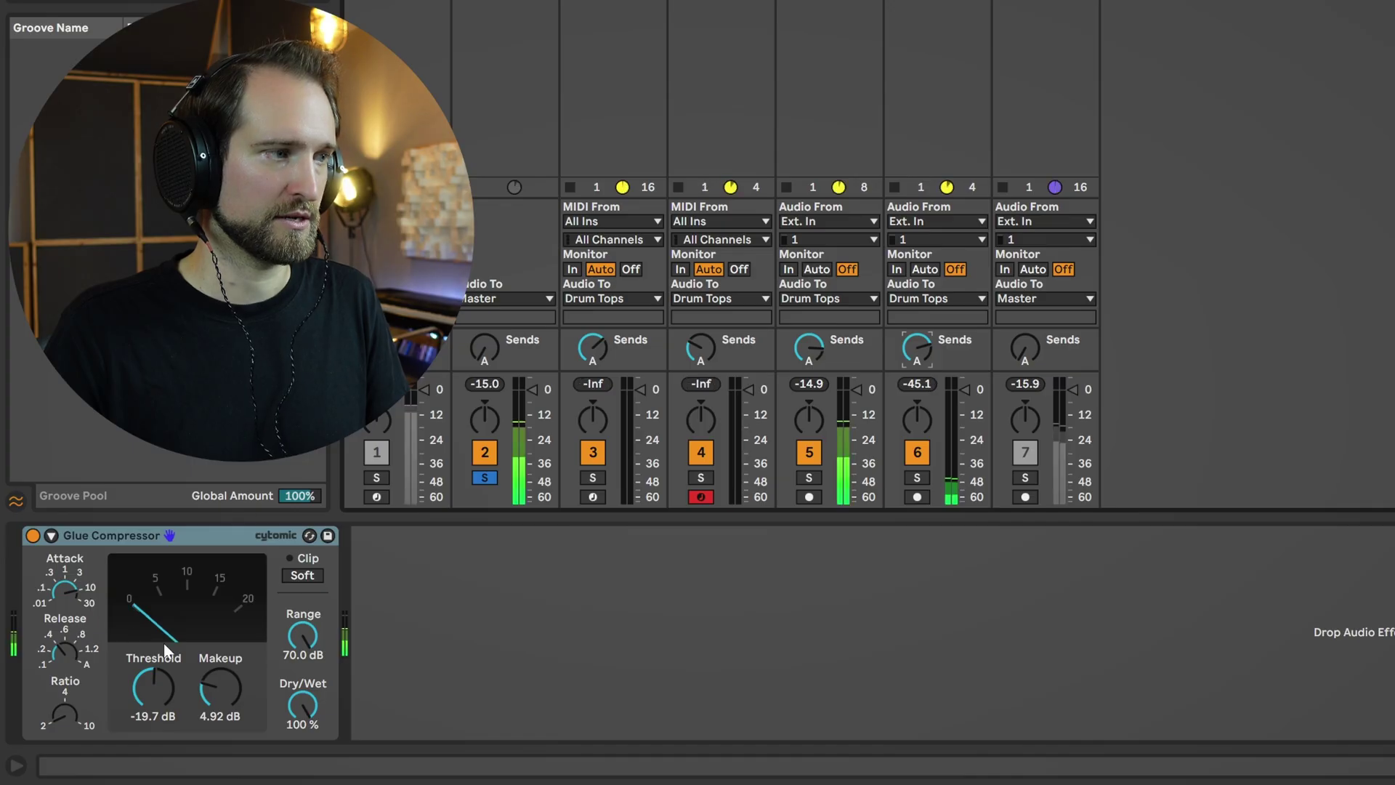
Set the Glue Compressor threshold to -35.2 dB with ratio 4 and 5.71 dB makeup
mouse_move(153, 686)
left_mouse_down()
mouse_move(153, 719)
mouse_move(150, 692)
left_mouse_up()
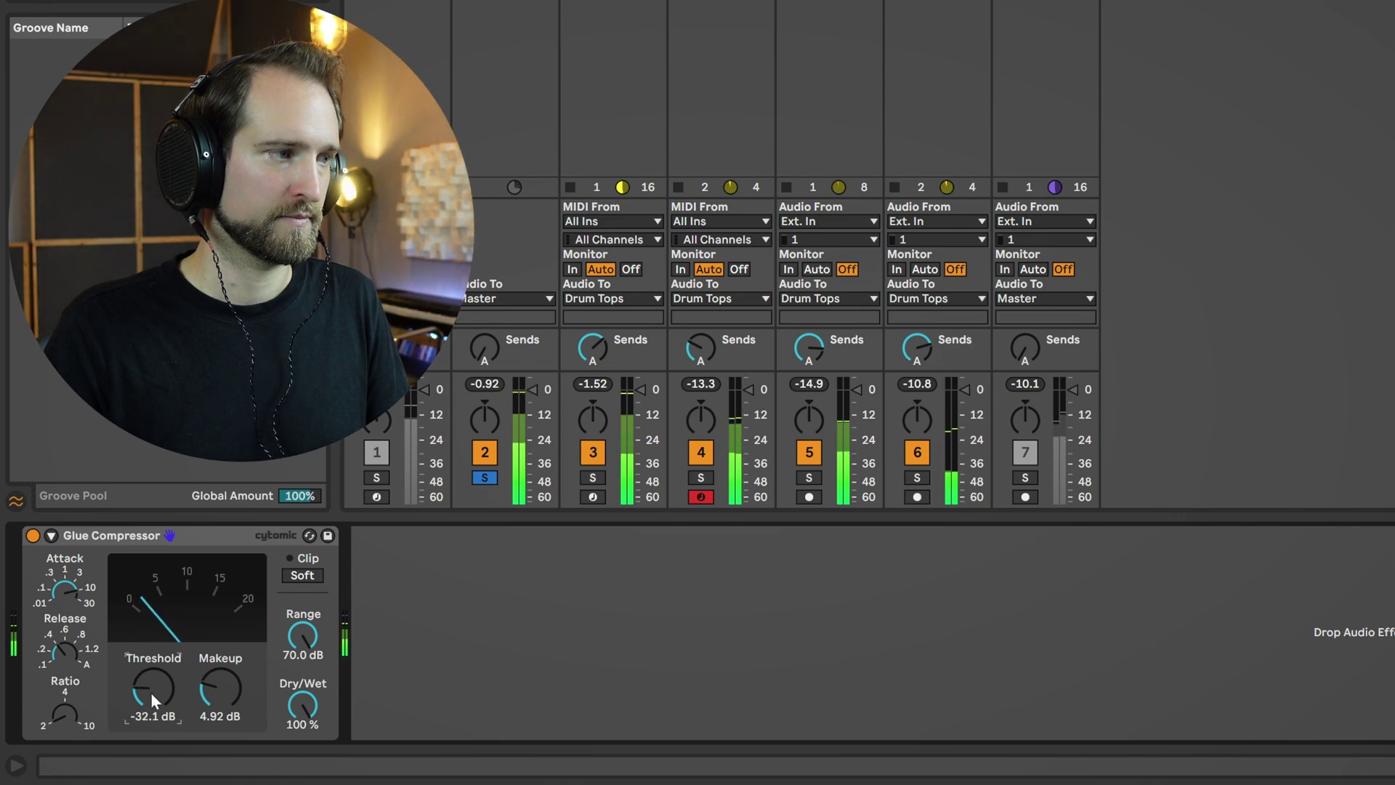
left_click(66, 600)
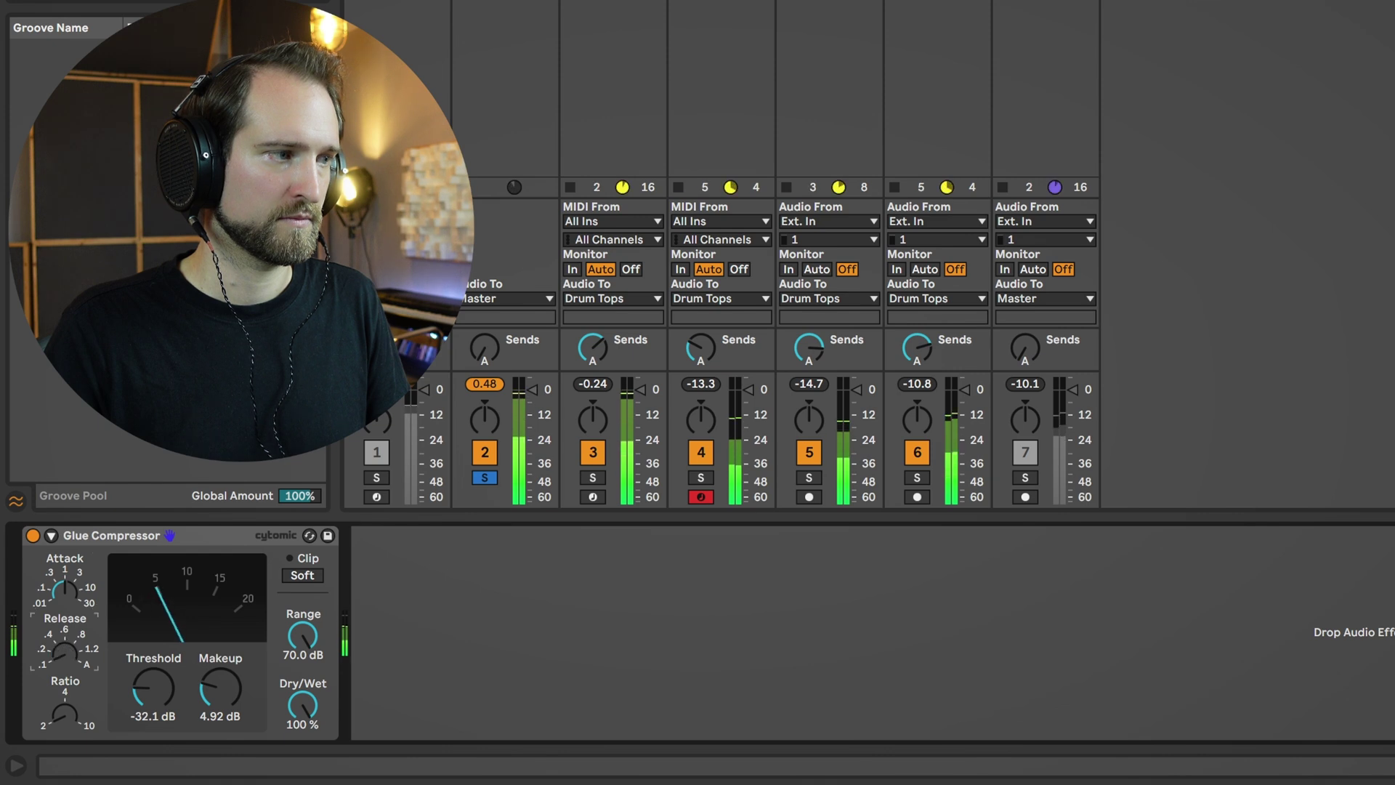
left_click_drag(65, 695, 65, 683)
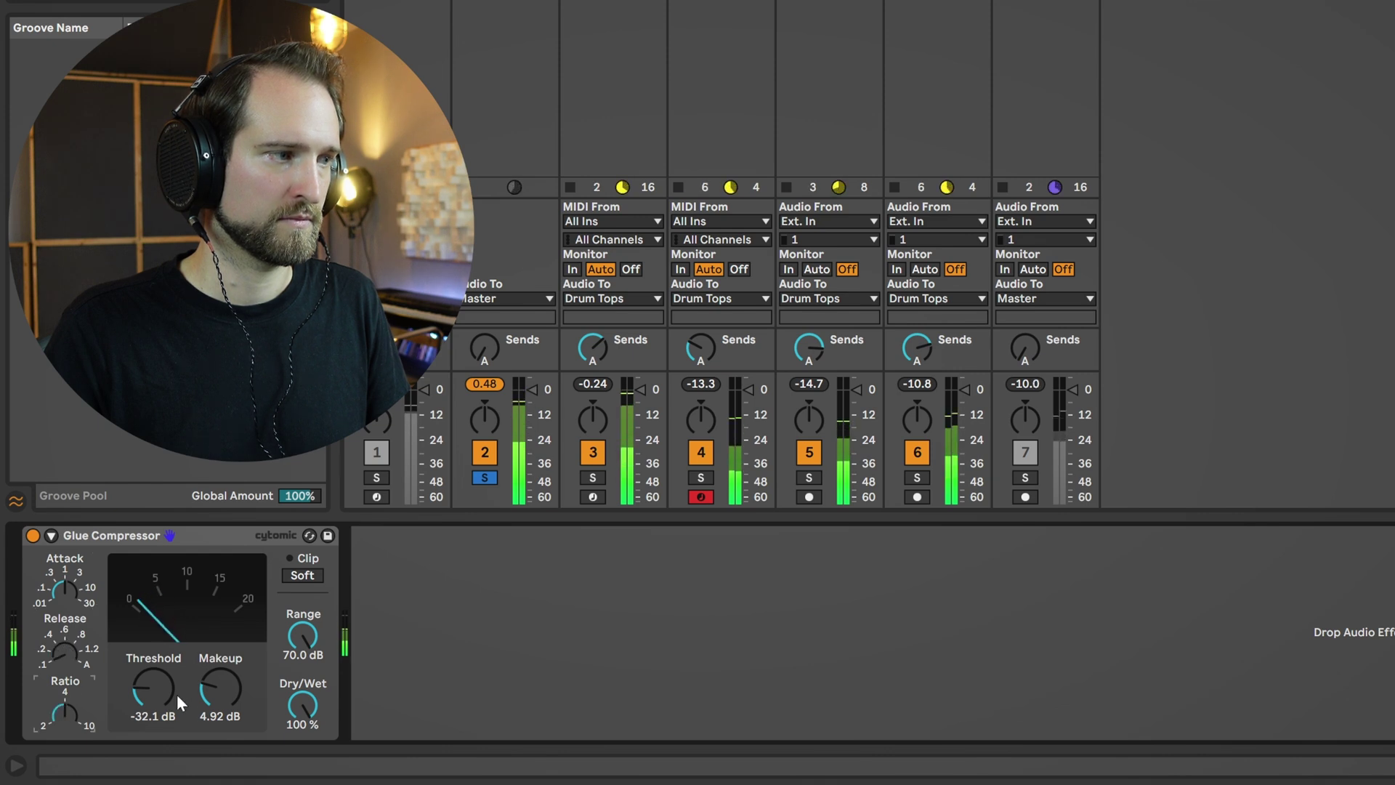
left_click_drag(172, 693, 220, 678)
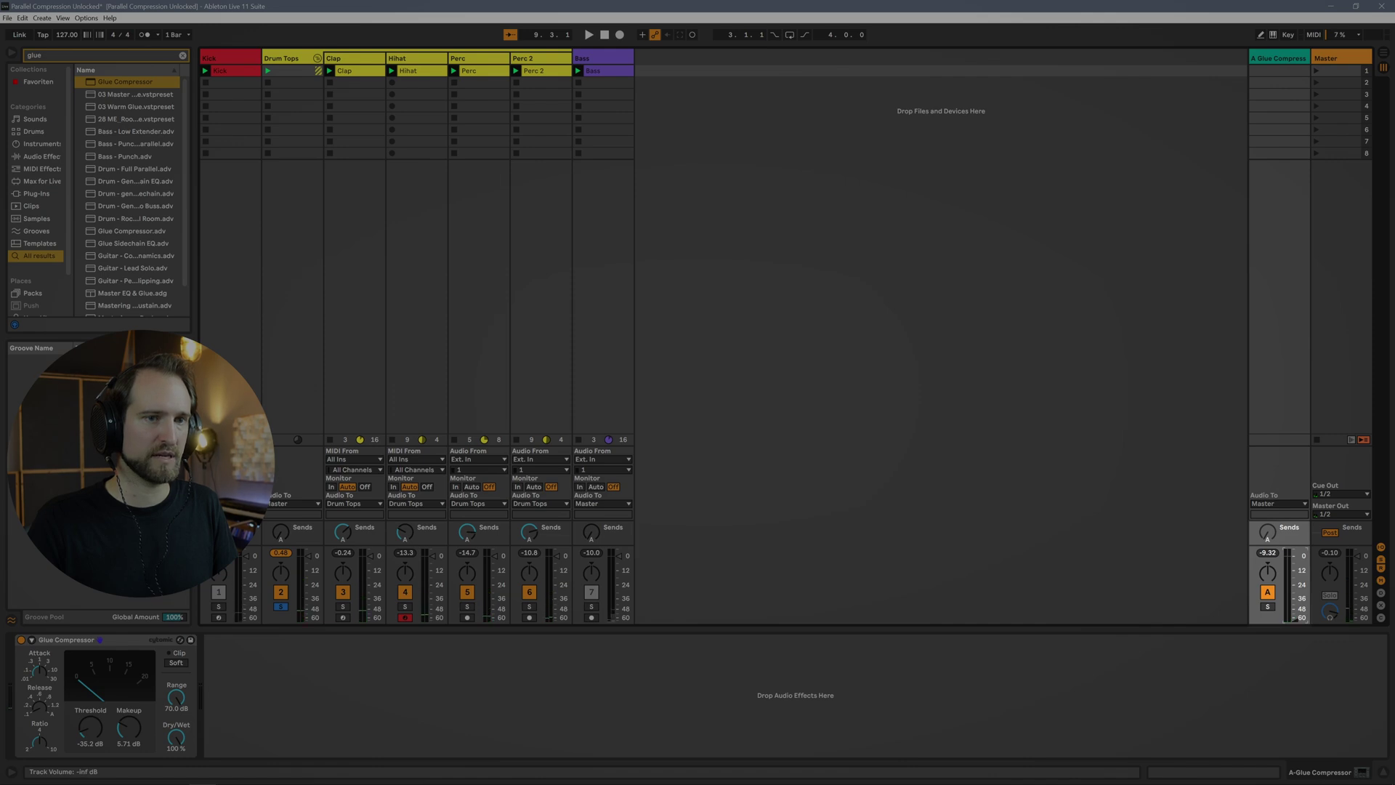
During playback, set return A to -13.1 dB and makeup to 6.51 dB, then A/B the return
key("space")
left_click_drag(1301, 621, 1295, 617)
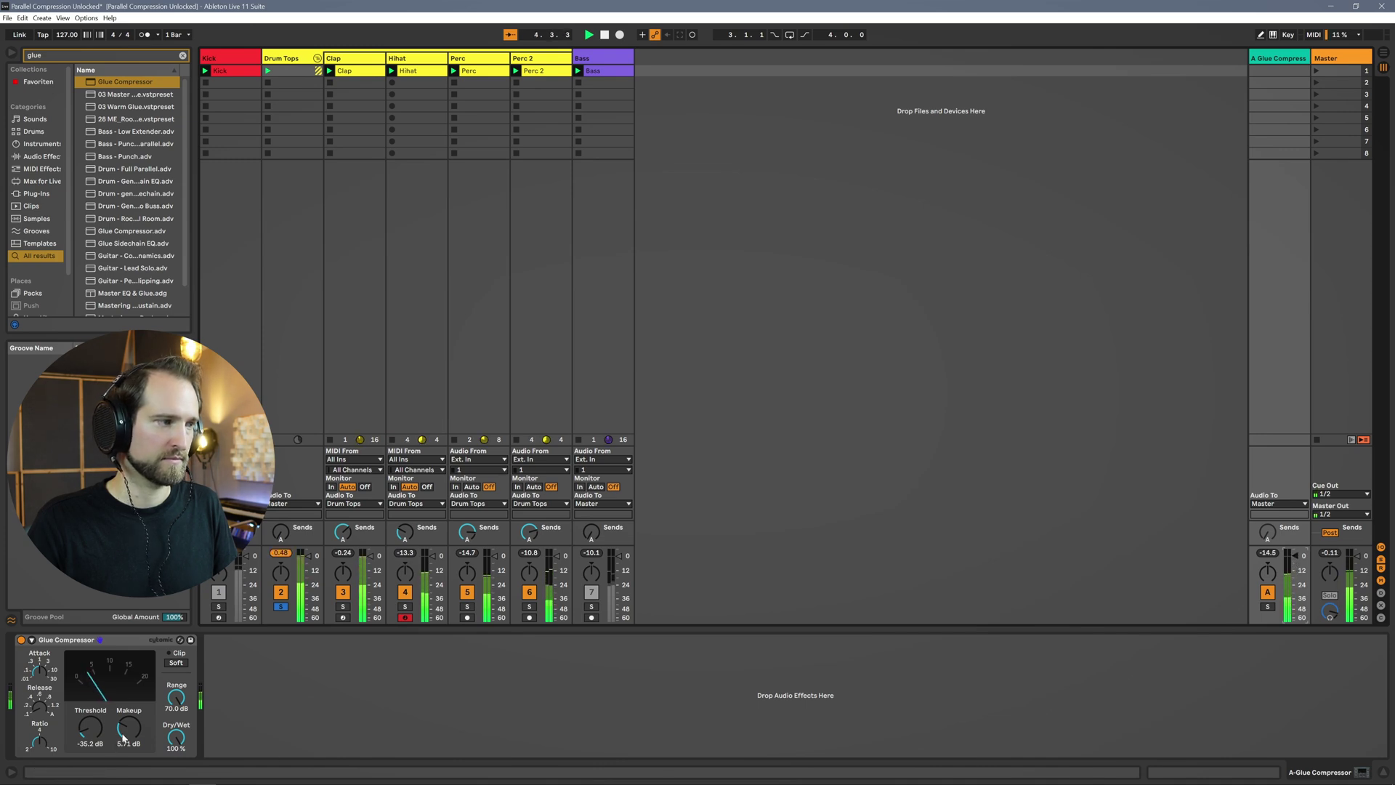
left_click_drag(123, 738, 123, 734)
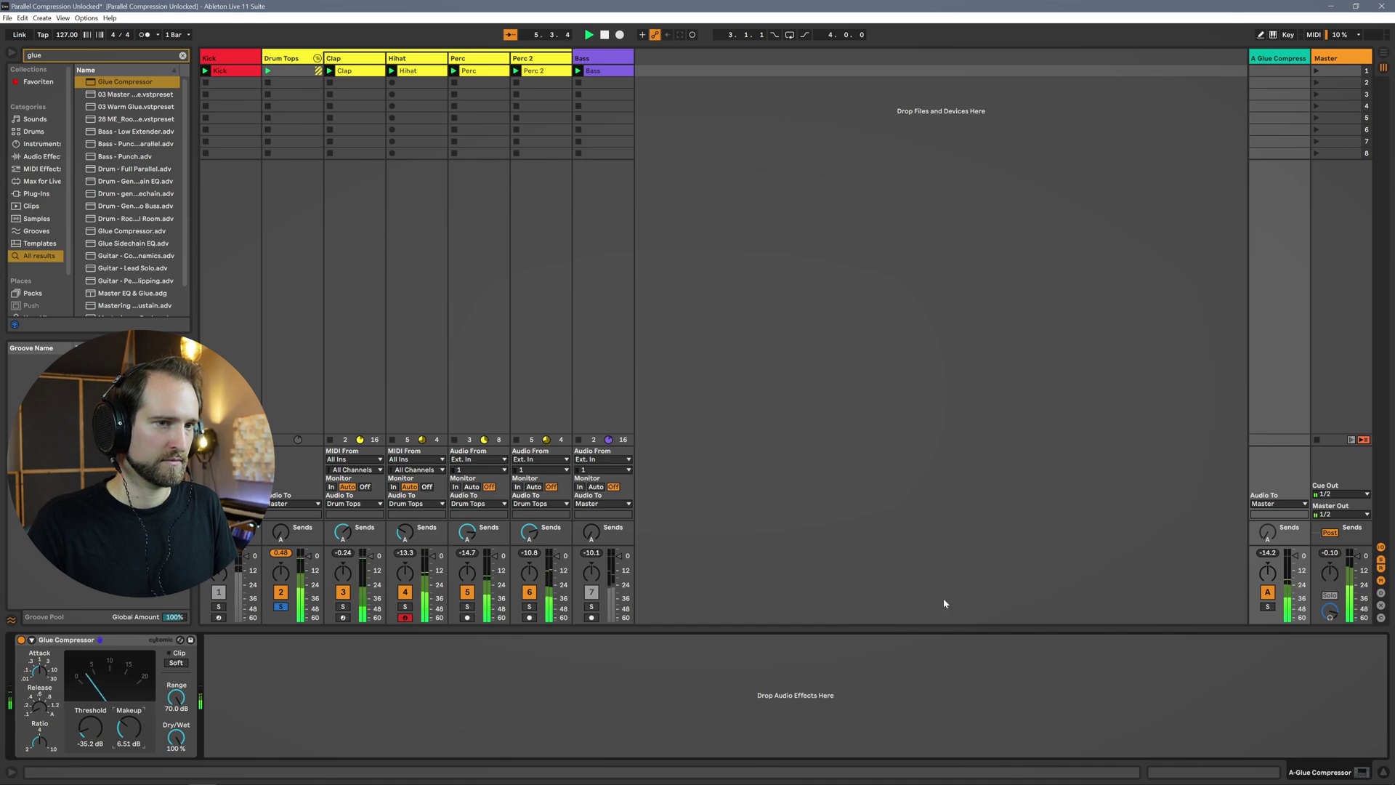
left_click(1267, 592)
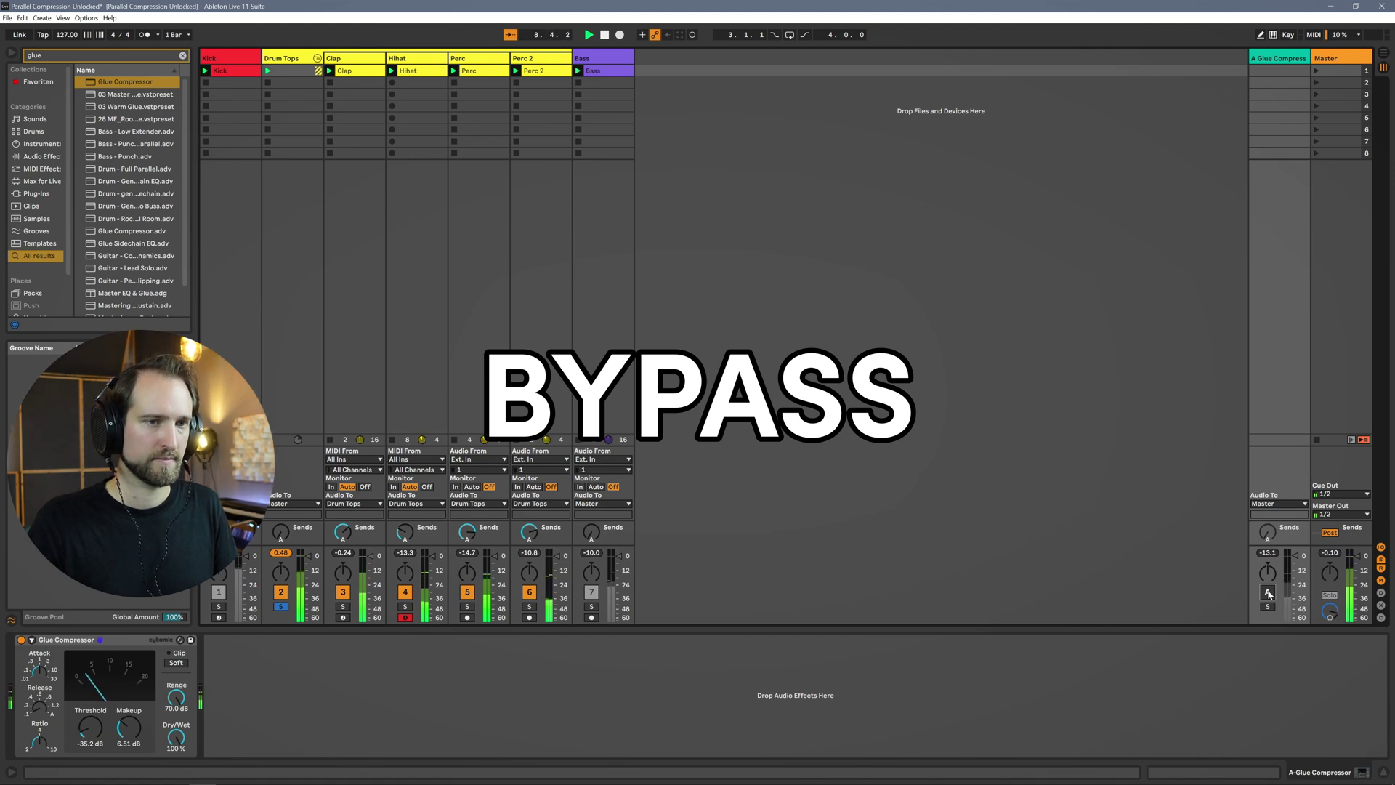
left_click(1267, 592)
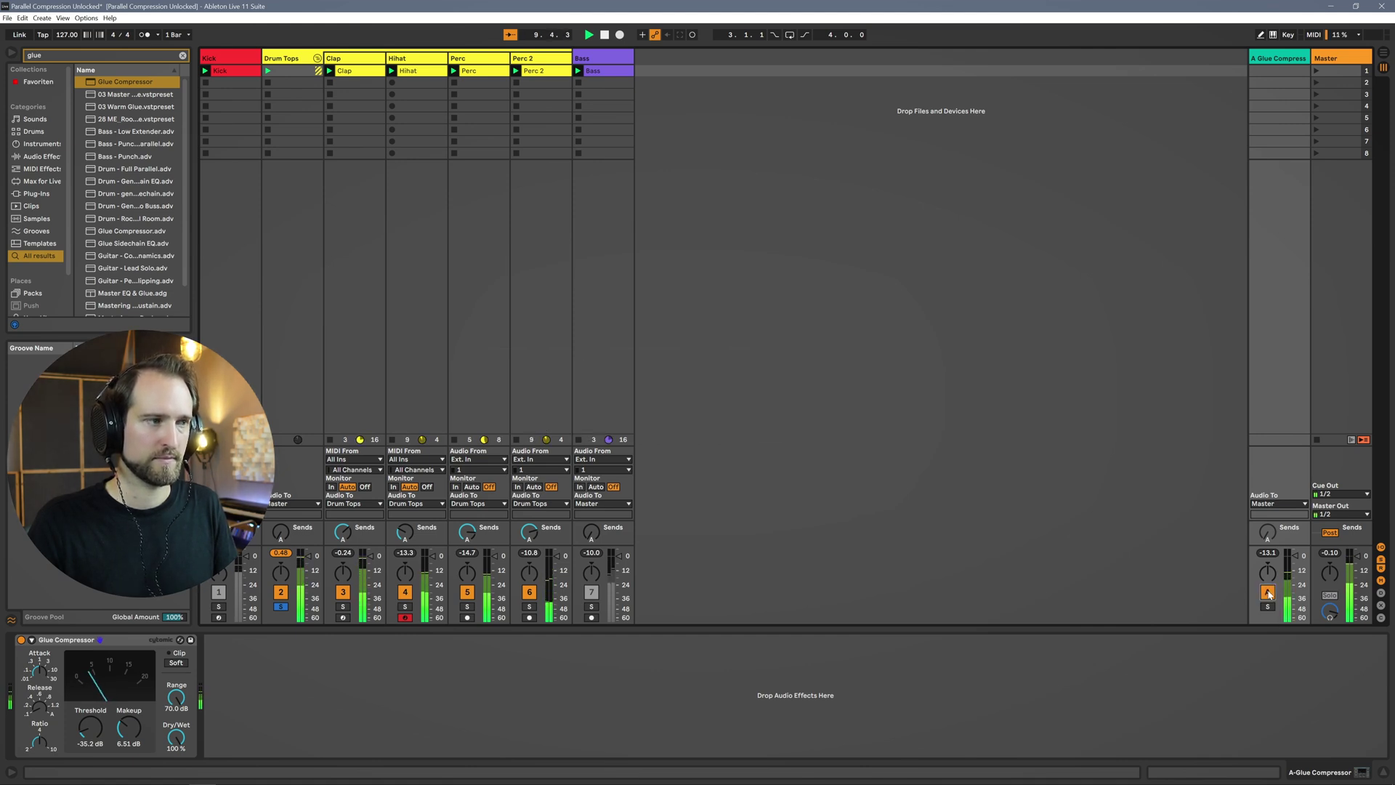